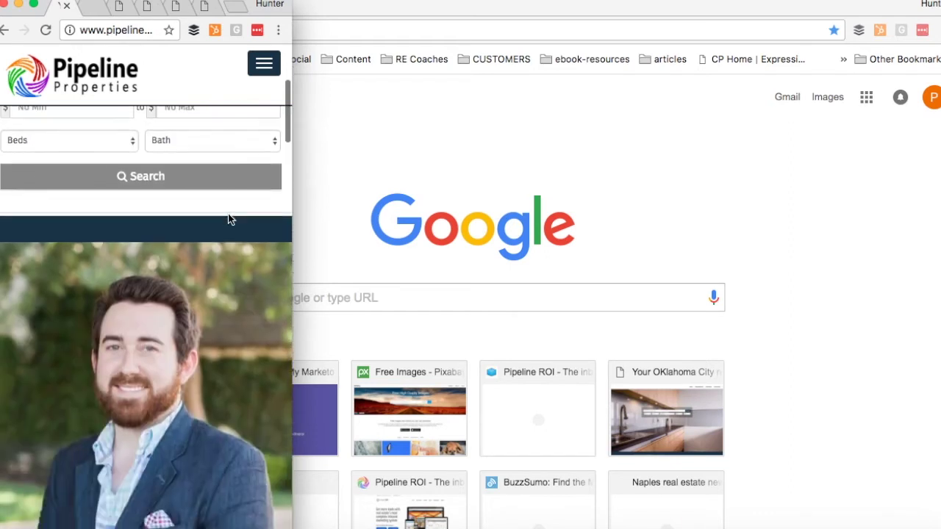
Check the Pipeline Properties site's mobile navigation menu and widen the browser window to the desktop layout
scroll(228, 219, "up", 12)
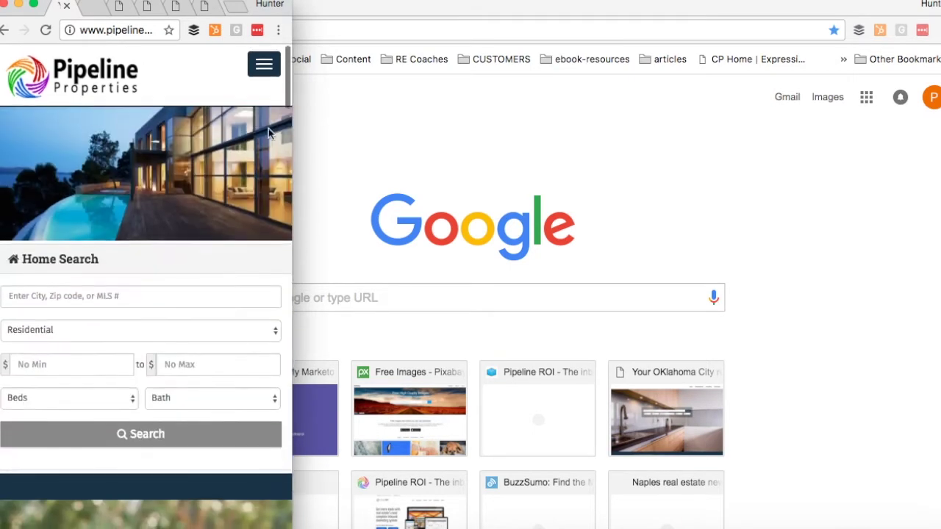
left_click(267, 68)
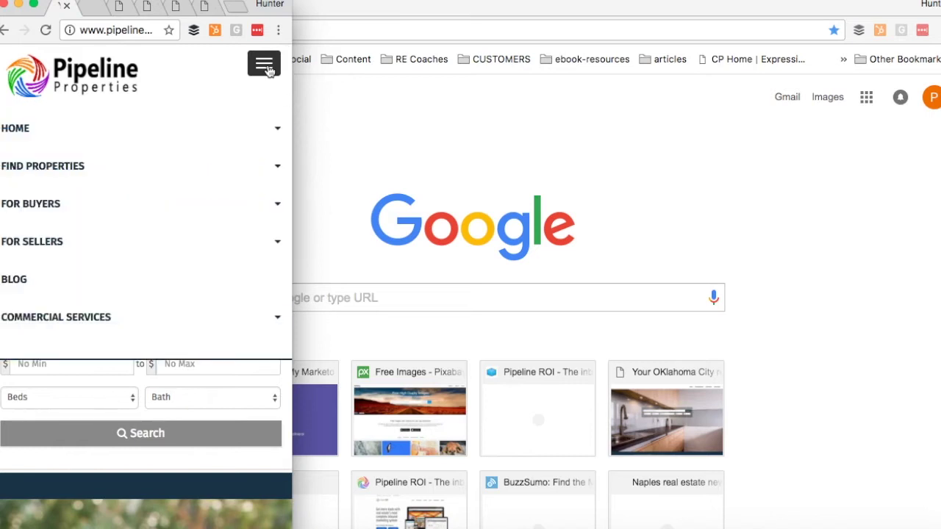
left_click(262, 72)
left_click_drag(291, 104, 940, 154)
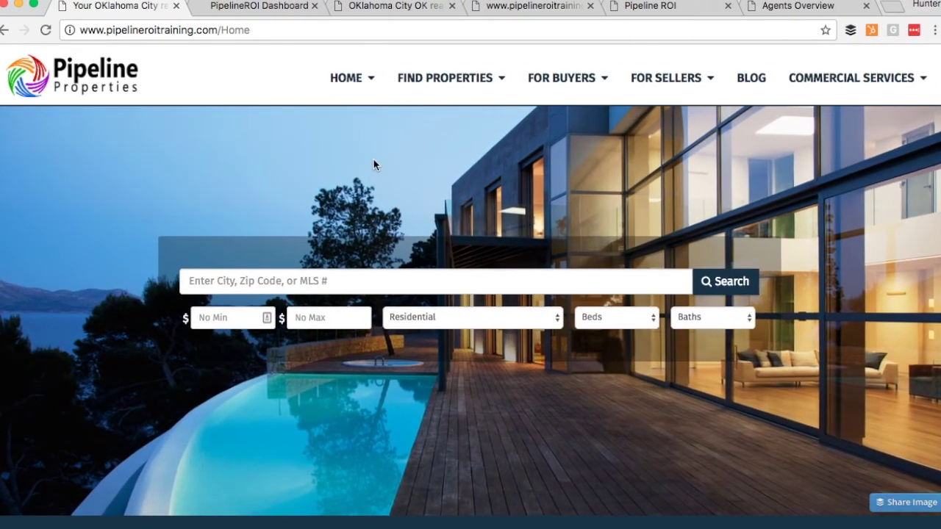
Switch to the PipelineROI dashboard and start a new blog post from the publishing tools
left_click(275, 9)
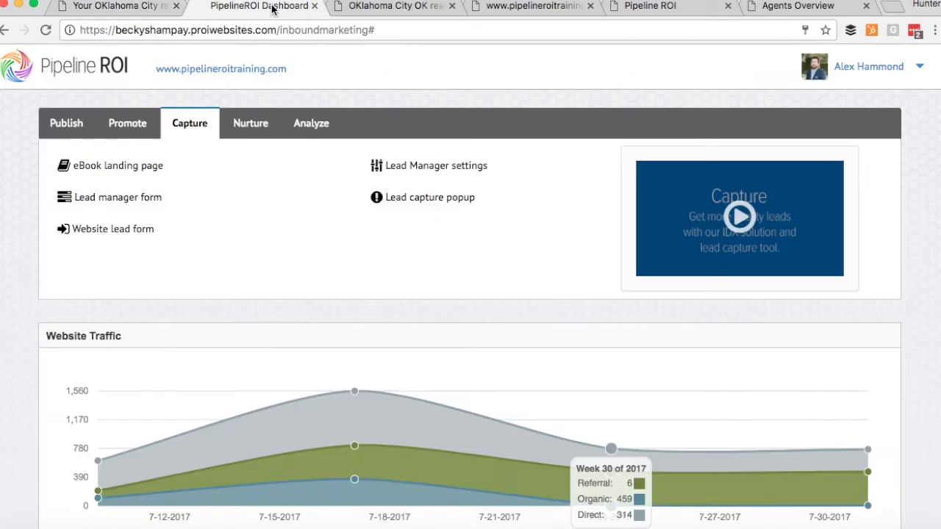
left_click(68, 122)
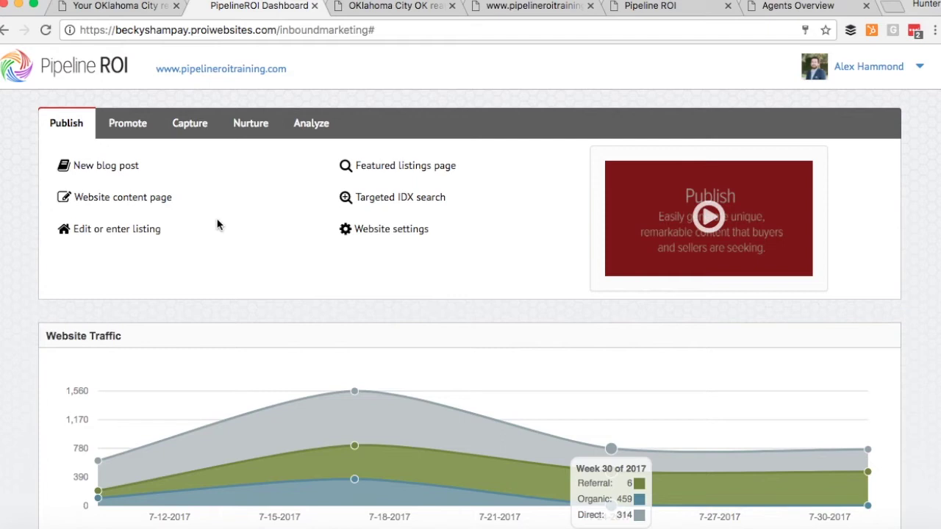
mouse_move(120, 169)
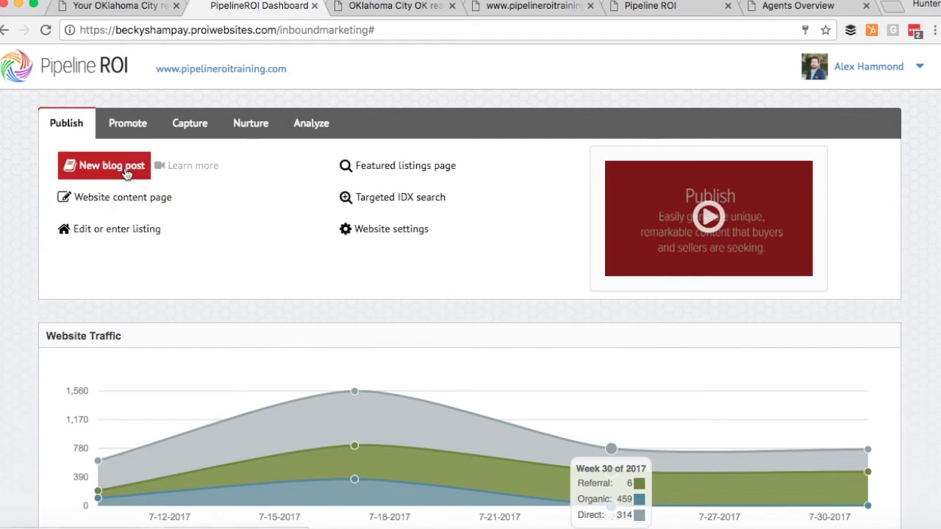
left_click(121, 169)
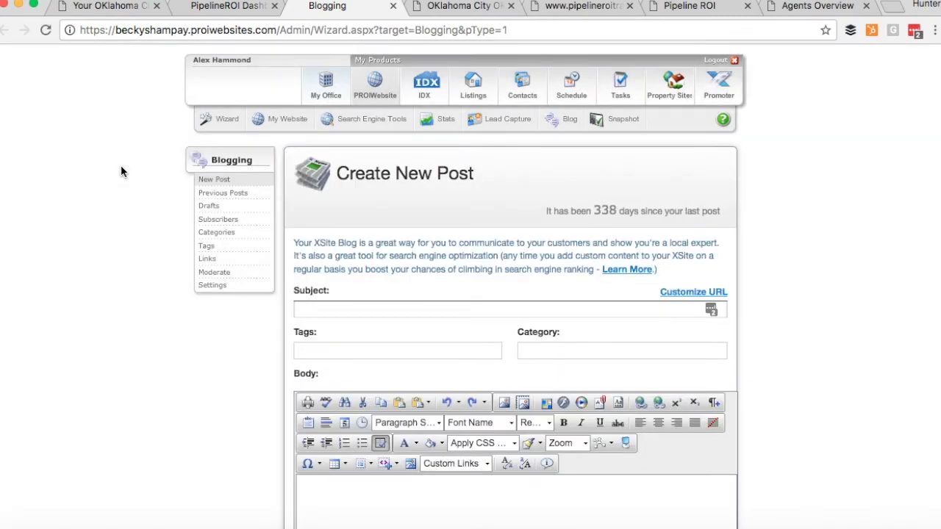
Review the blank blog post form's subject, body editor and submission options, and close the form without saving
scroll(120, 165, "down", 5)
scroll(122, 171, "down", 1)
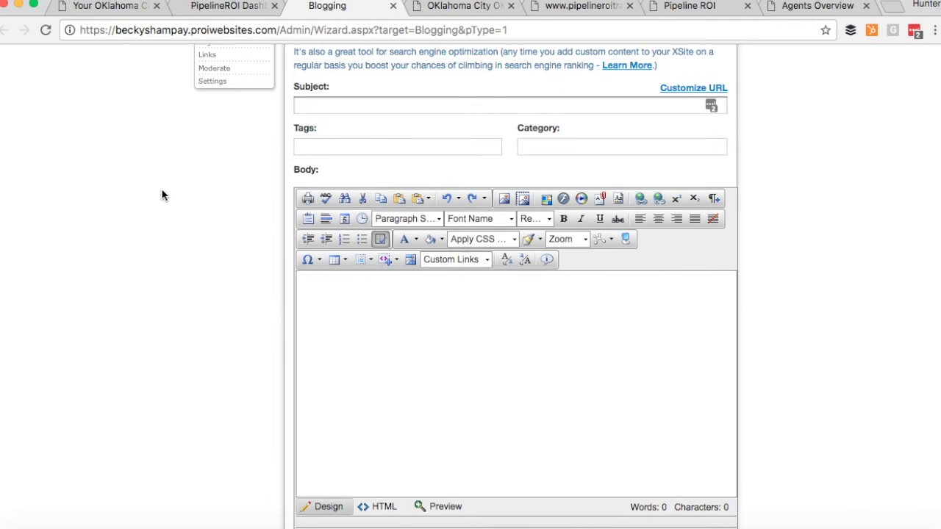
left_click(417, 106)
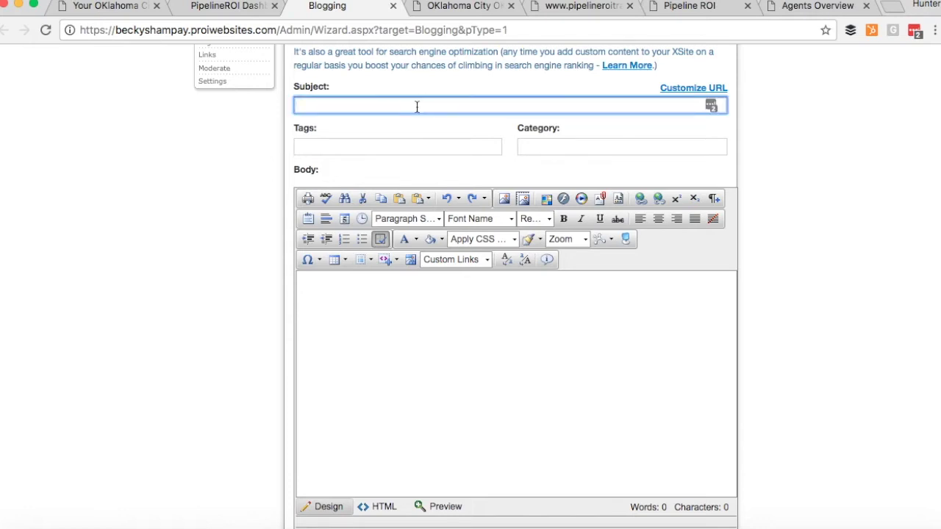
left_click(418, 304)
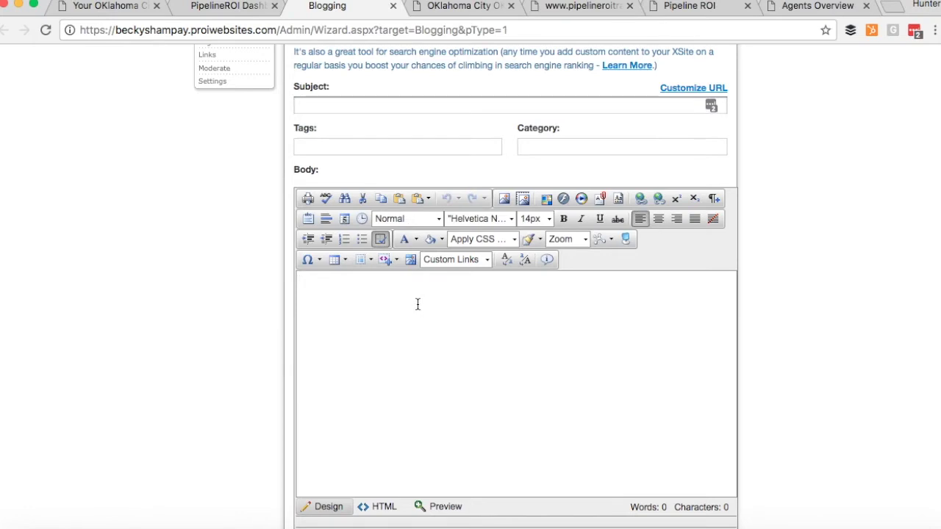
scroll(246, 260, "down", 5)
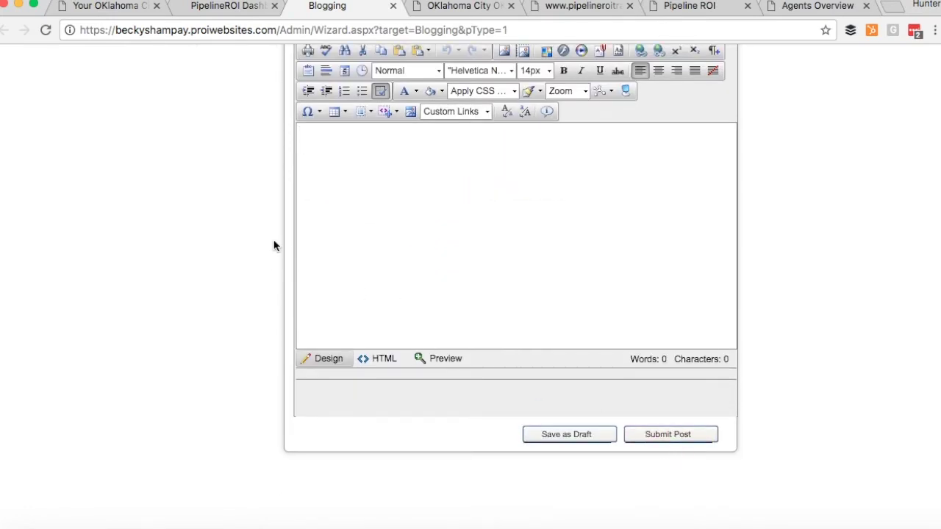
scroll(273, 243, "up", 5)
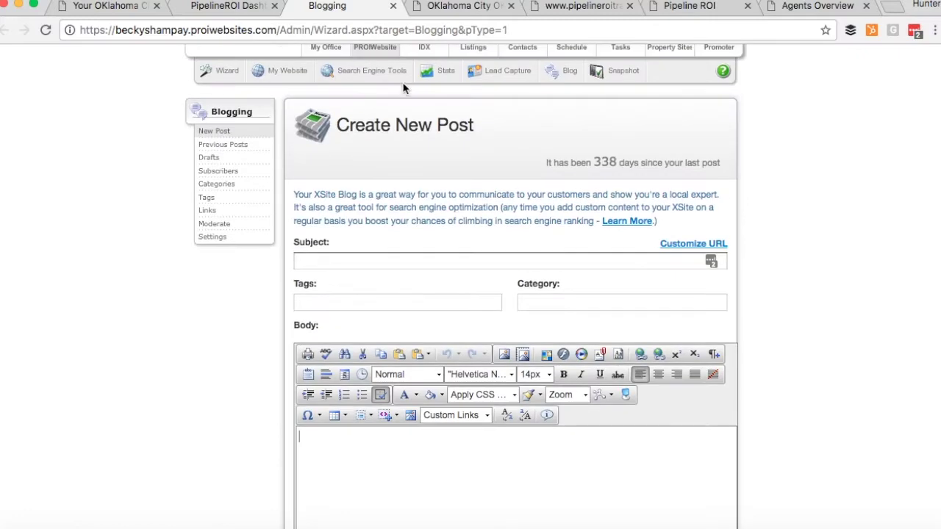
left_click(393, 7)
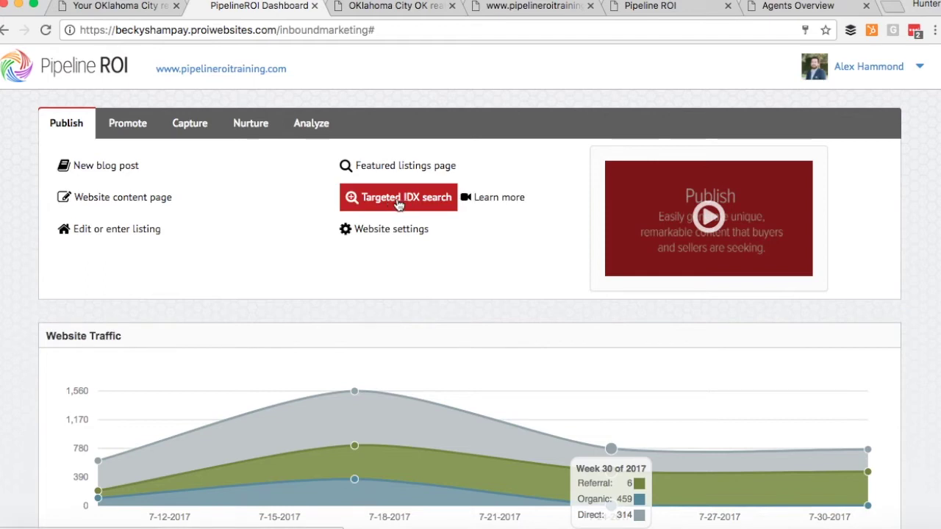
Show the Nichols Hills neighborhood page and dismiss the sign-up form covering its listings map
left_click(392, 9)
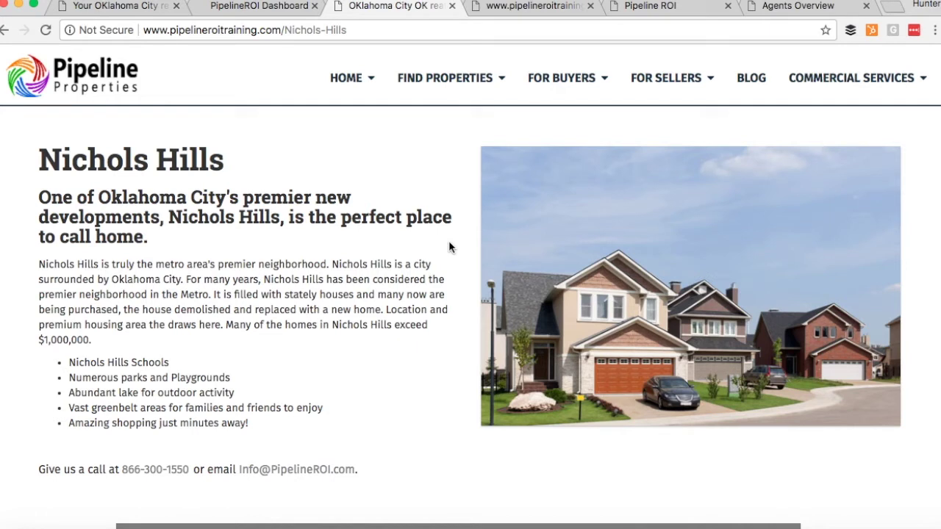
mouse_move(594, 323)
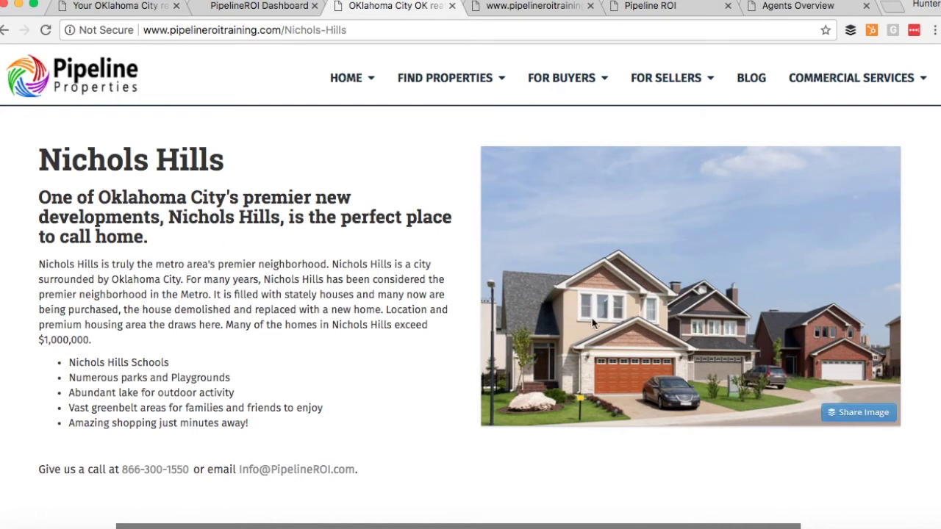
scroll(426, 342, "down", 2)
scroll(433, 345, "down", 2)
scroll(872, 365, "down", 2)
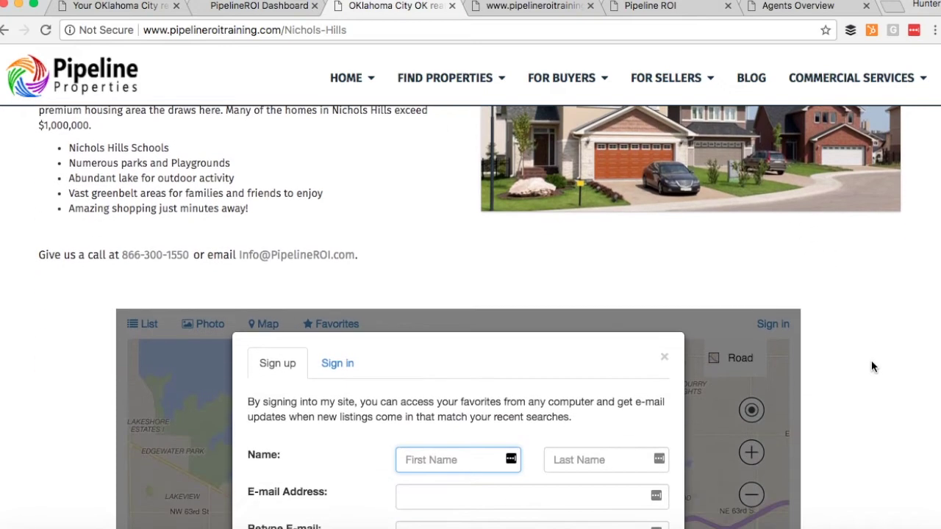
scroll(872, 365, "down", 5)
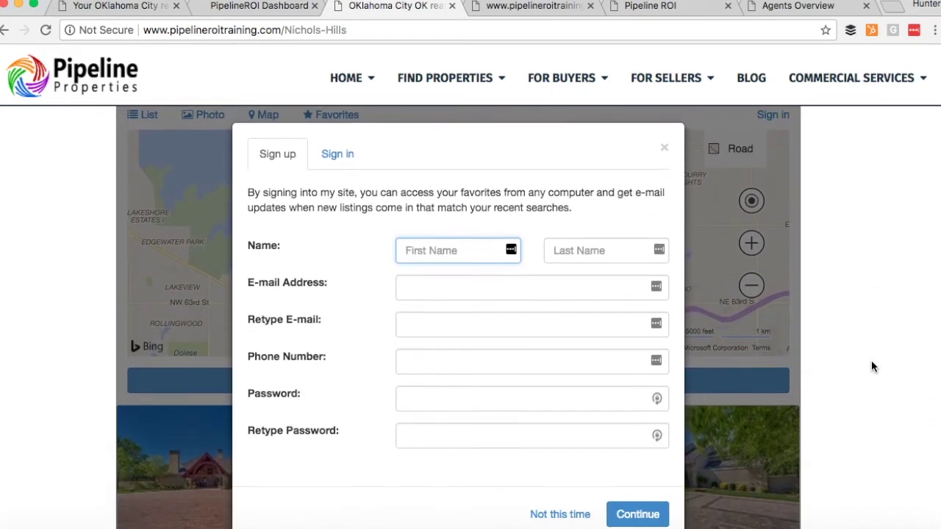
left_click(667, 150)
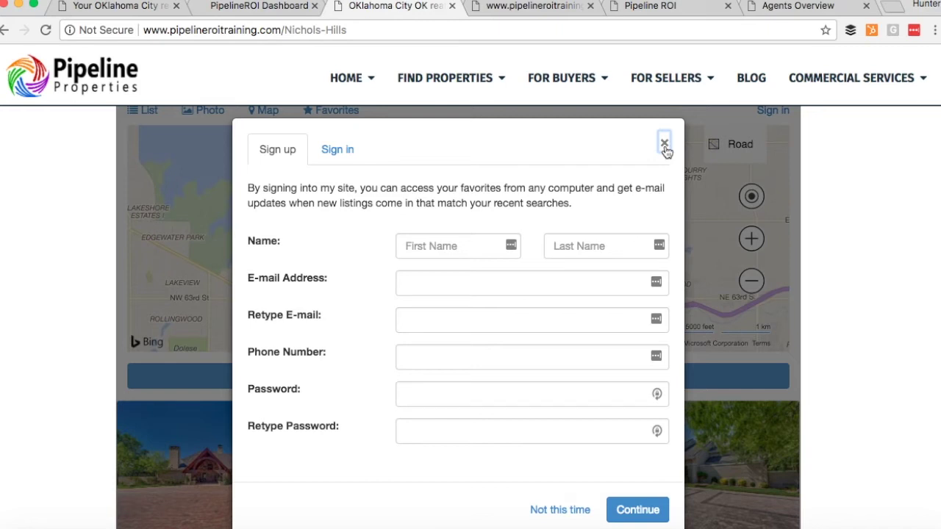
left_click(665, 144)
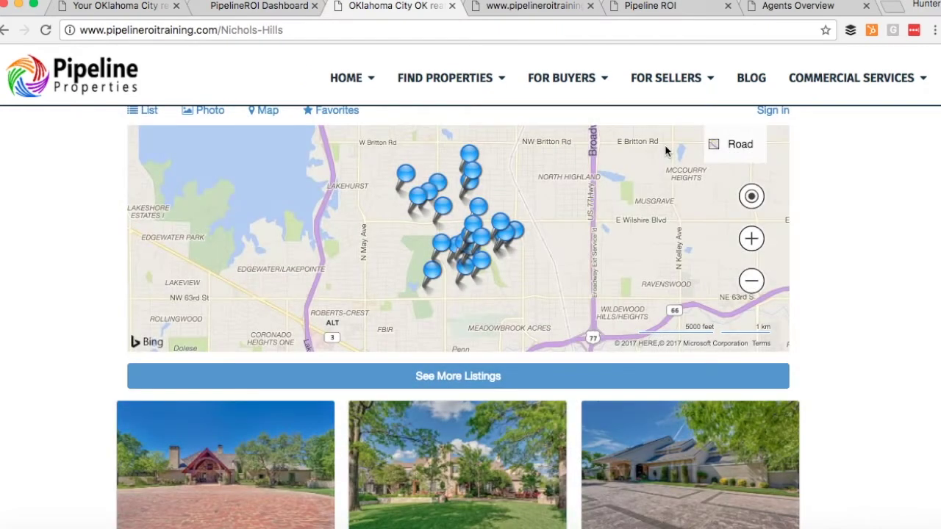
Examine the Nichols Hills page's listings map, property listings and neighborhood description
scroll(825, 213, "down", 2)
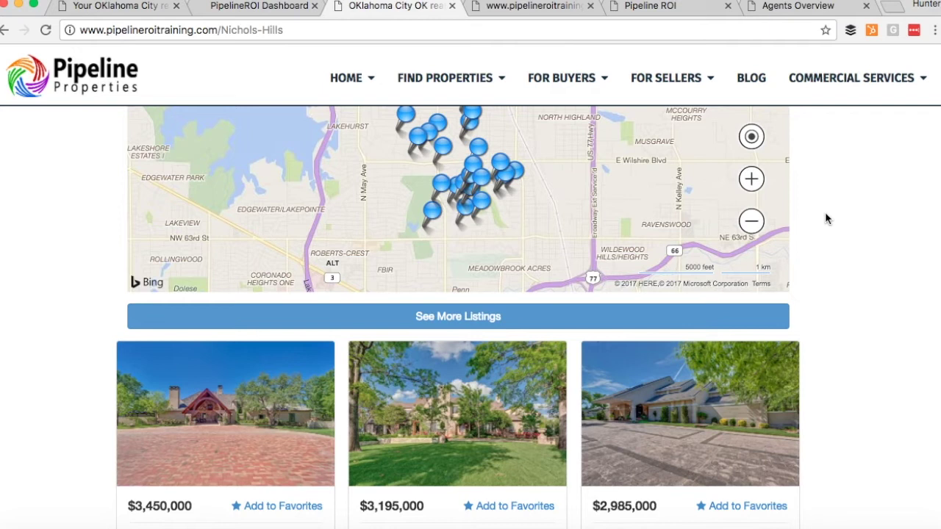
scroll(825, 213, "down", 1)
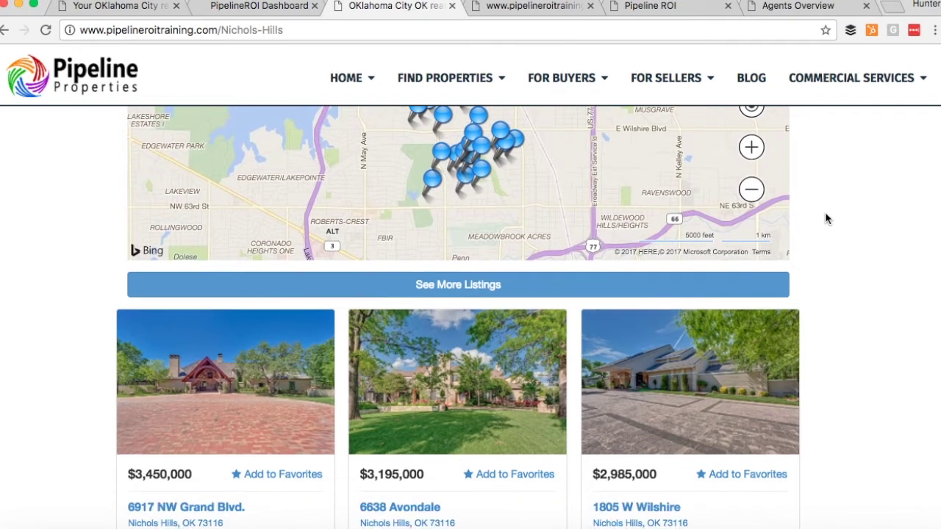
scroll(825, 219, "down", 1)
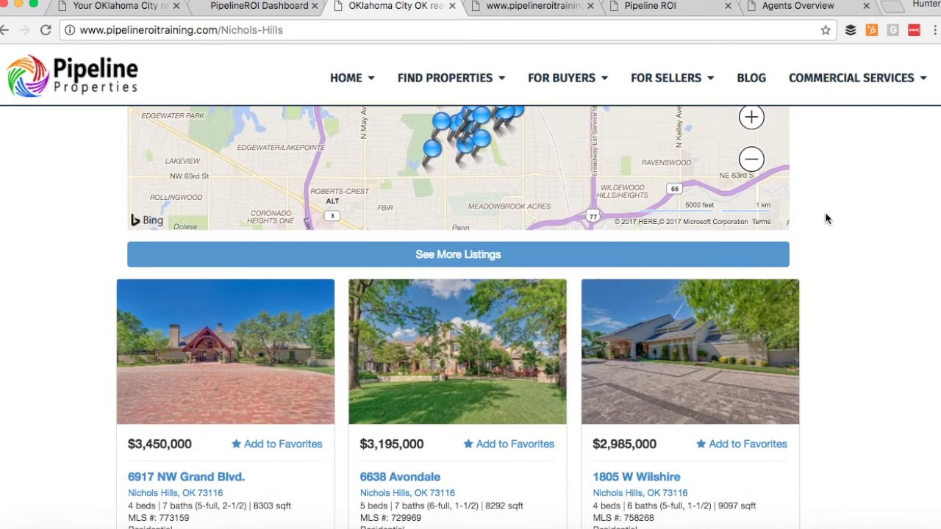
scroll(825, 217, "down", 6)
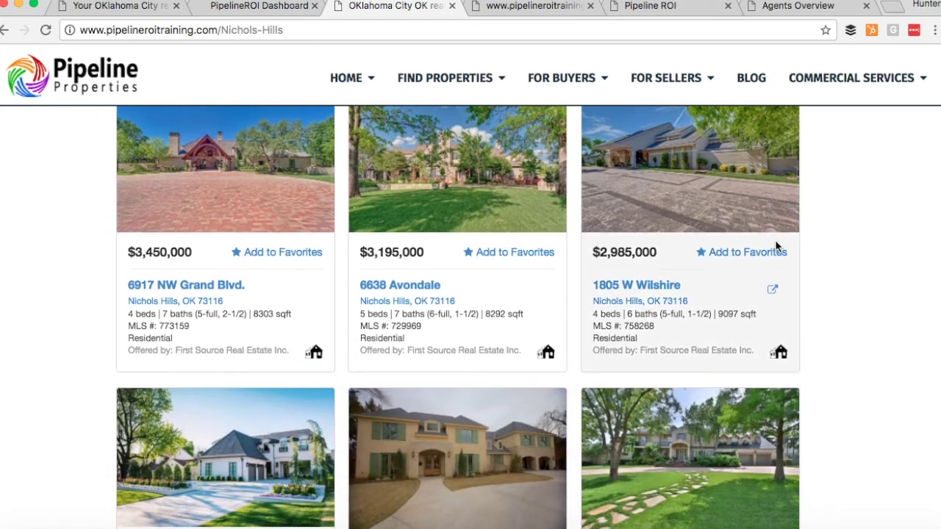
scroll(835, 272, "down", 20)
scroll(836, 273, "down", 4)
scroll(836, 274, "up", 13)
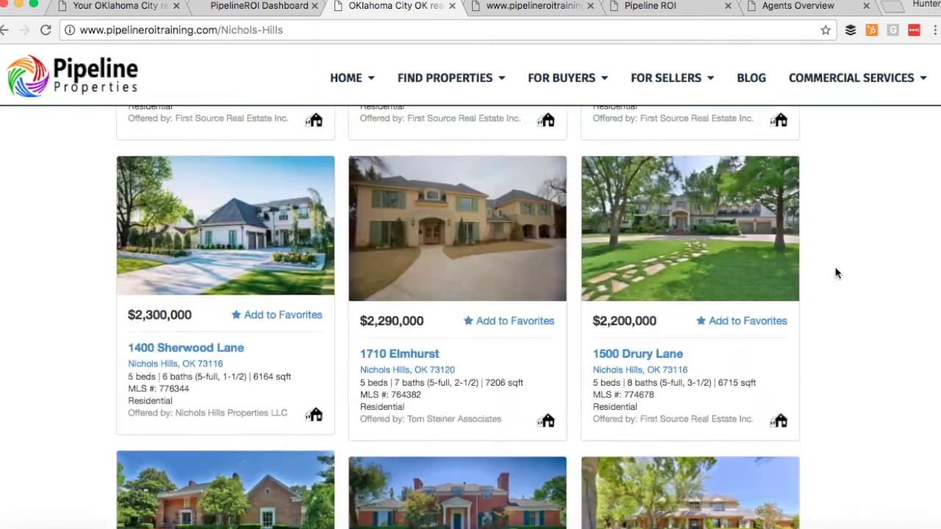
scroll(836, 273, "up", 5)
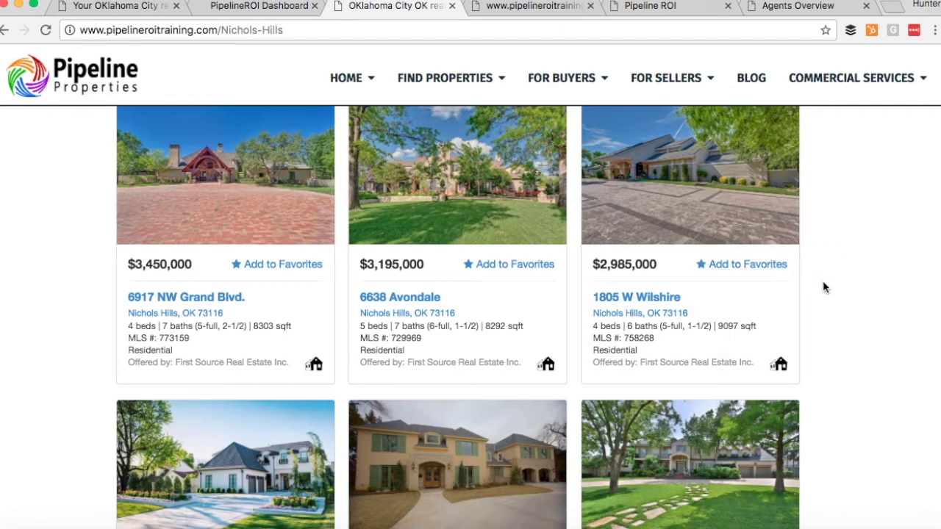
scroll(823, 287, "up", 4)
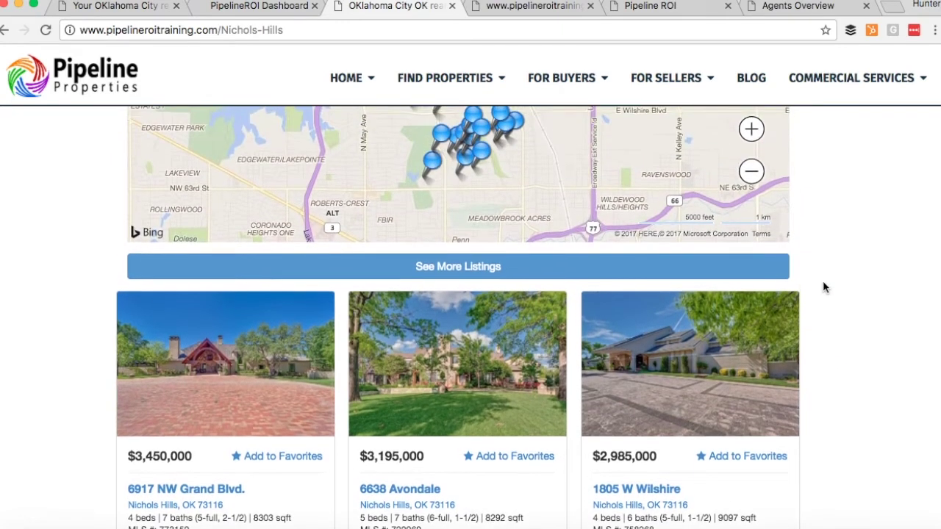
scroll(823, 287, "up", 6)
scroll(823, 287, "up", 6)
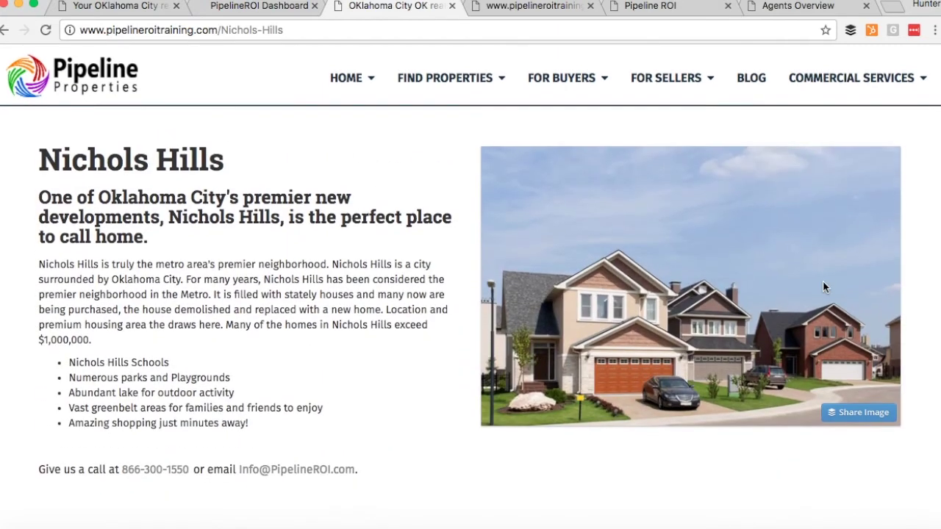
scroll(823, 285, "down", 10)
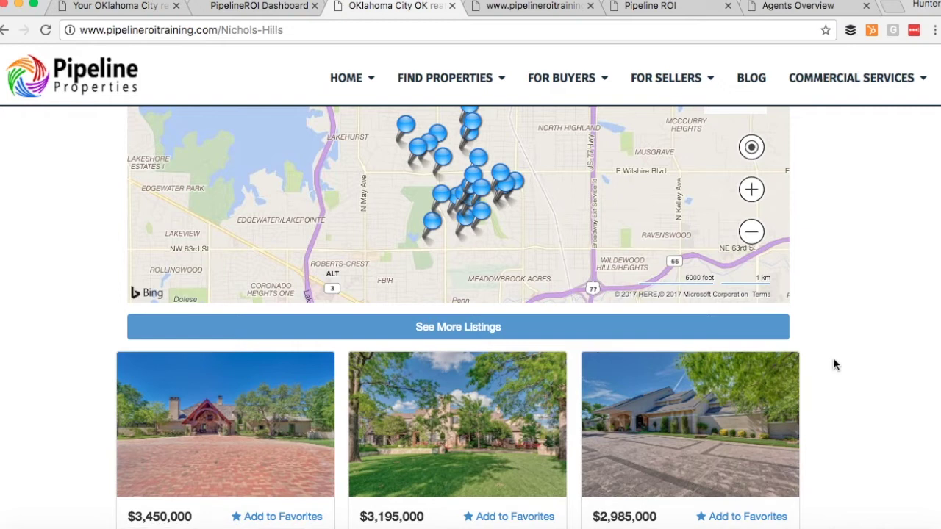
scroll(826, 370, "up", 7)
scroll(826, 369, "up", 1)
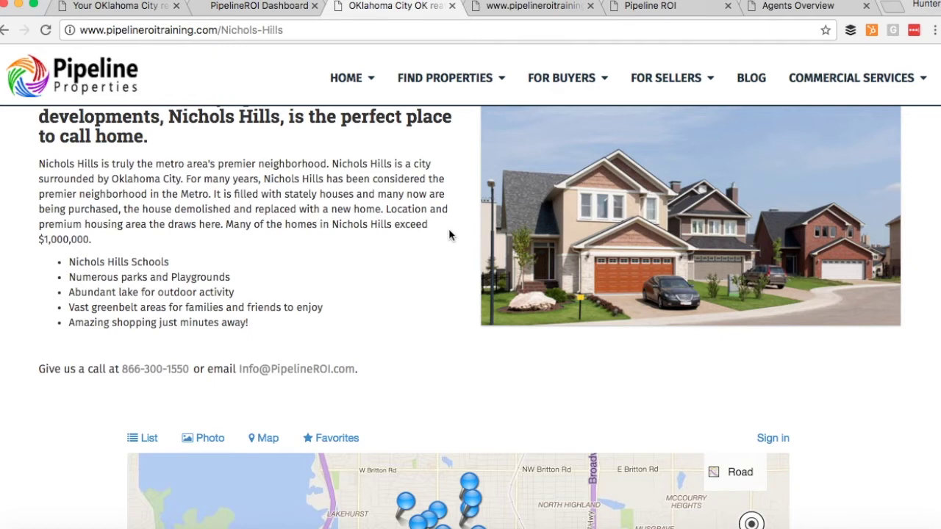
scroll(450, 234, "up", 3)
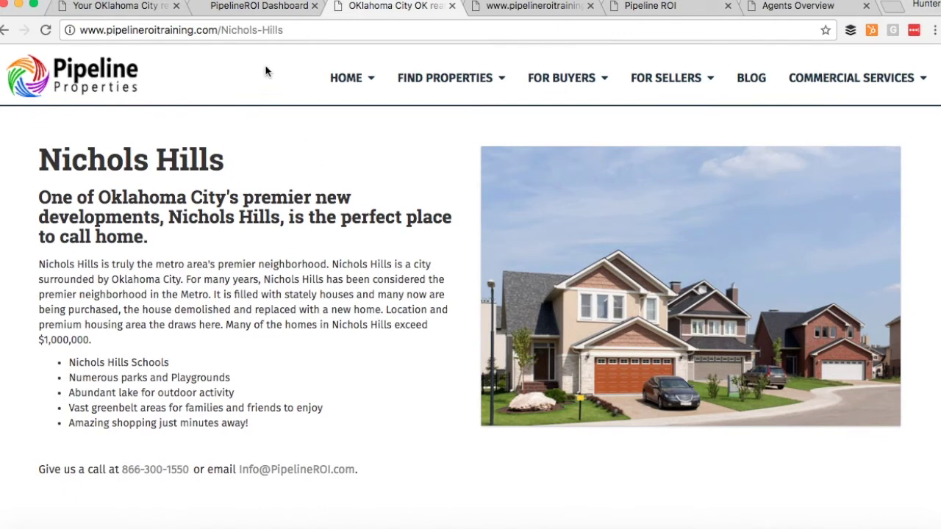
Start a text/image social media post from the PipelineROI dashboard and browse the Real Estate Industry inspiration messages
left_click(265, 9)
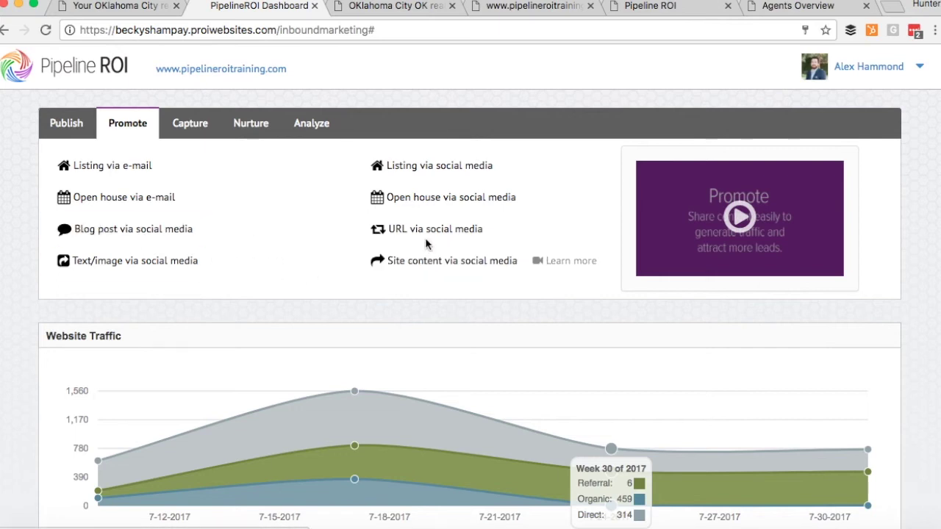
left_click(156, 265)
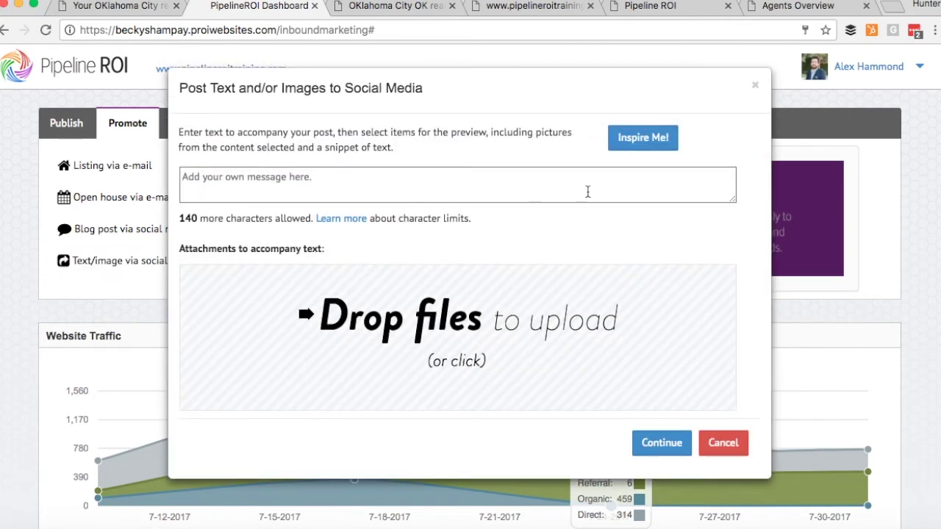
left_click(641, 147)
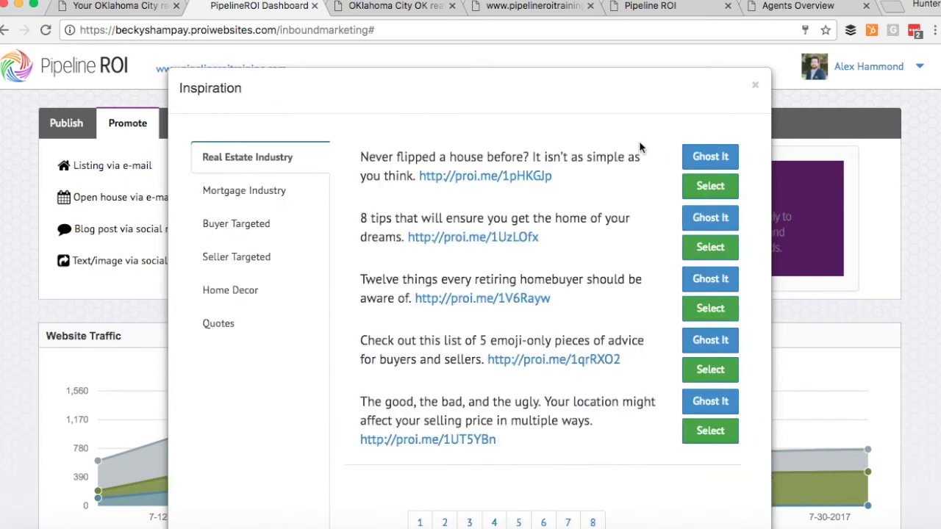
scroll(624, 236, "down", 2)
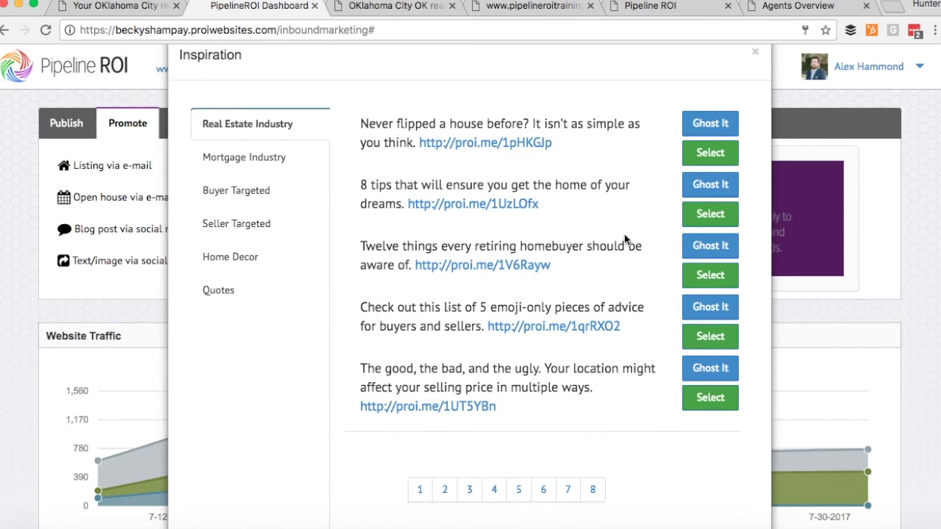
scroll(624, 234, "down", 1)
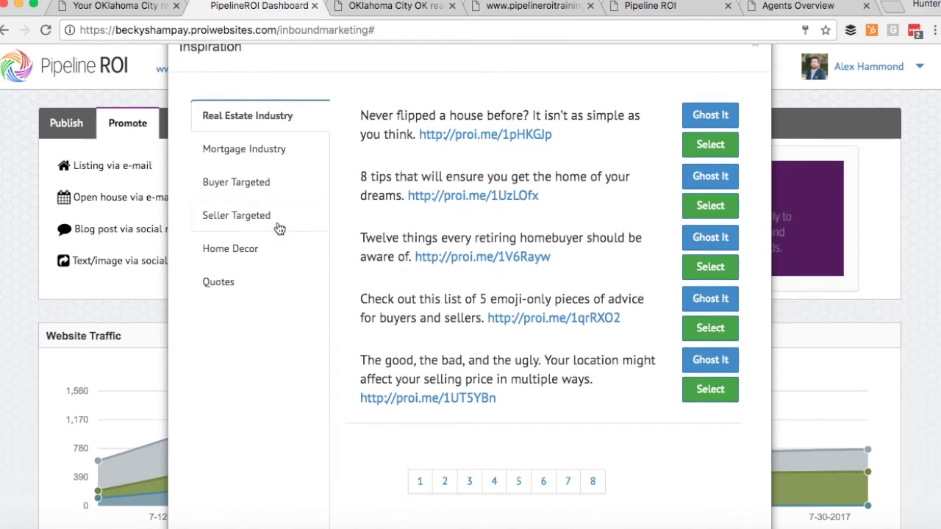
Reword the second page's message about nine home-purchase factors with Ghost It and use it as the post text
scroll(578, 385, "down", 1)
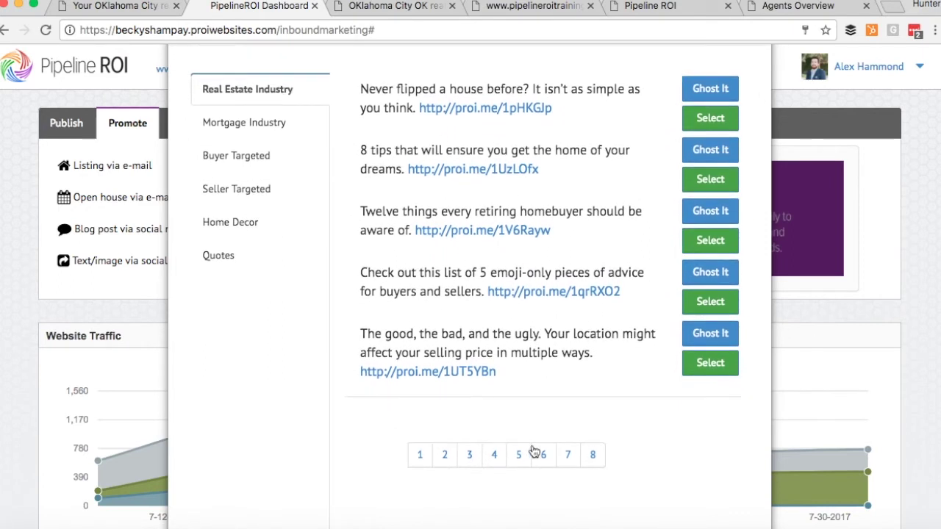
left_click(445, 453)
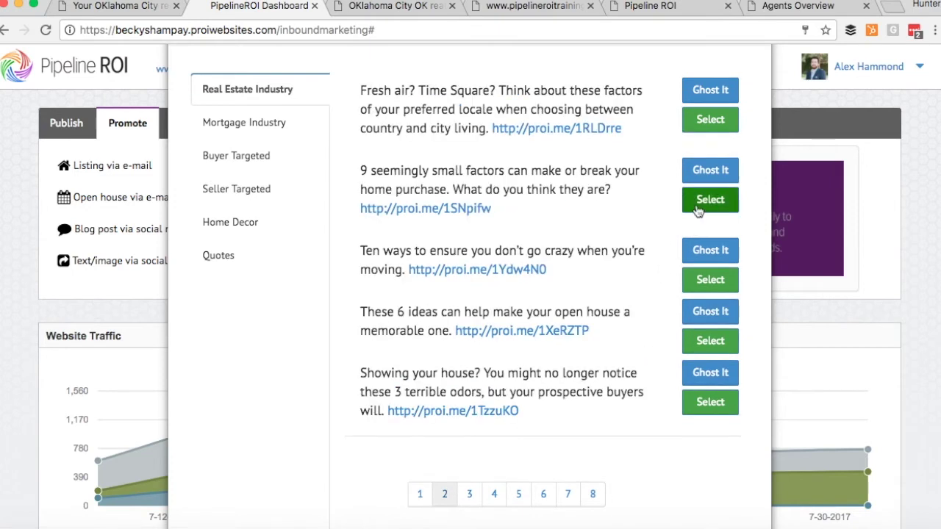
left_click(704, 173)
left_click(704, 173)
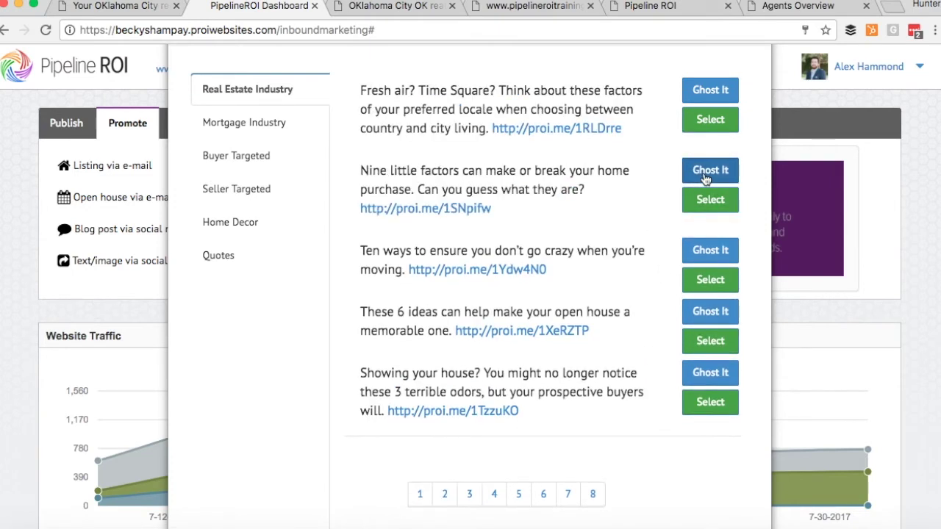
left_click(711, 201)
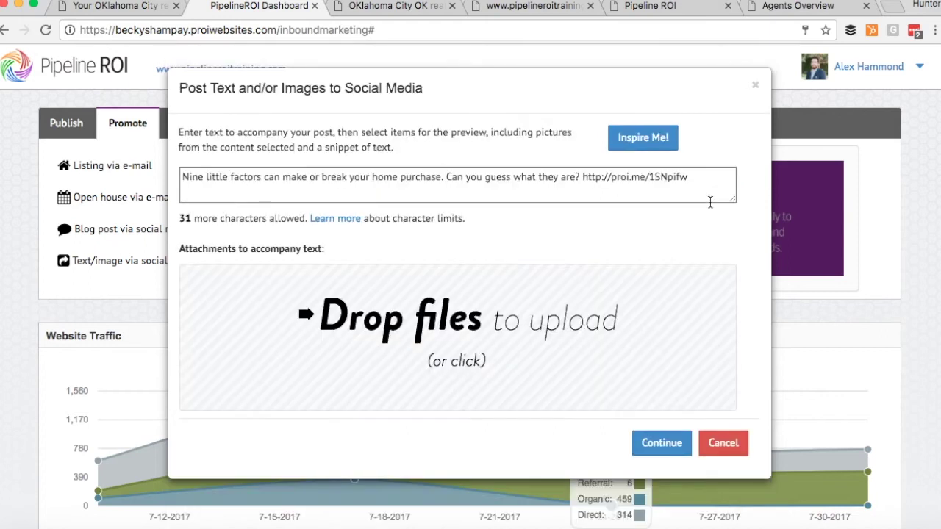
triple_click(658, 177)
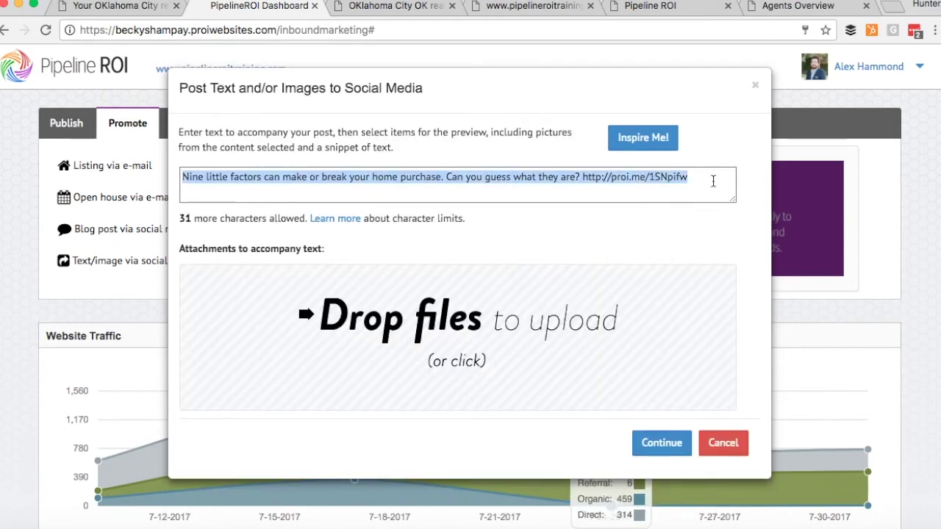
Continue to the posting options, view the accounts for immediate posting, and switch to scheduled posting
left_click(662, 442)
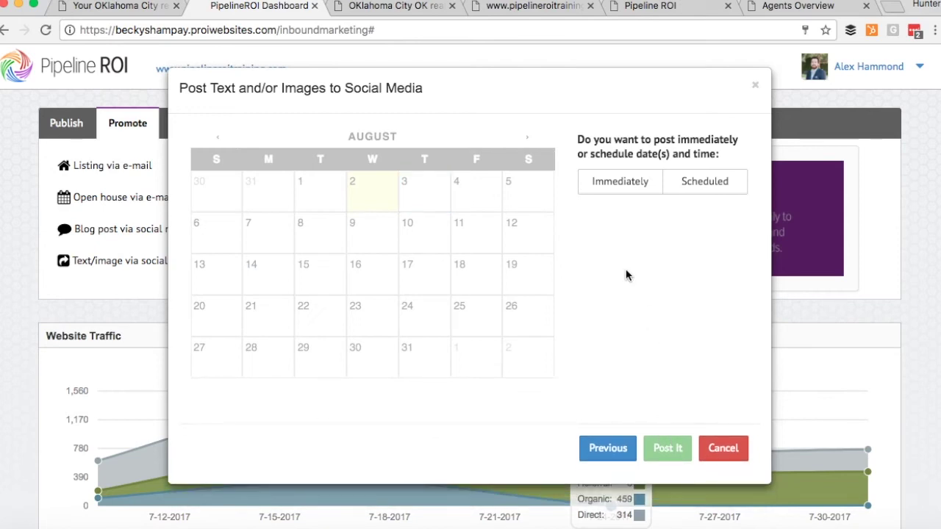
left_click(621, 183)
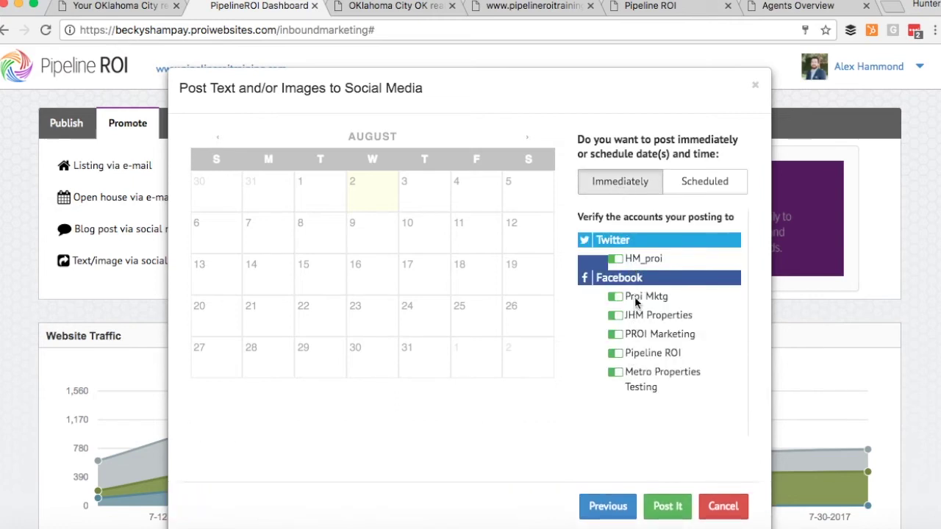
left_click(700, 189)
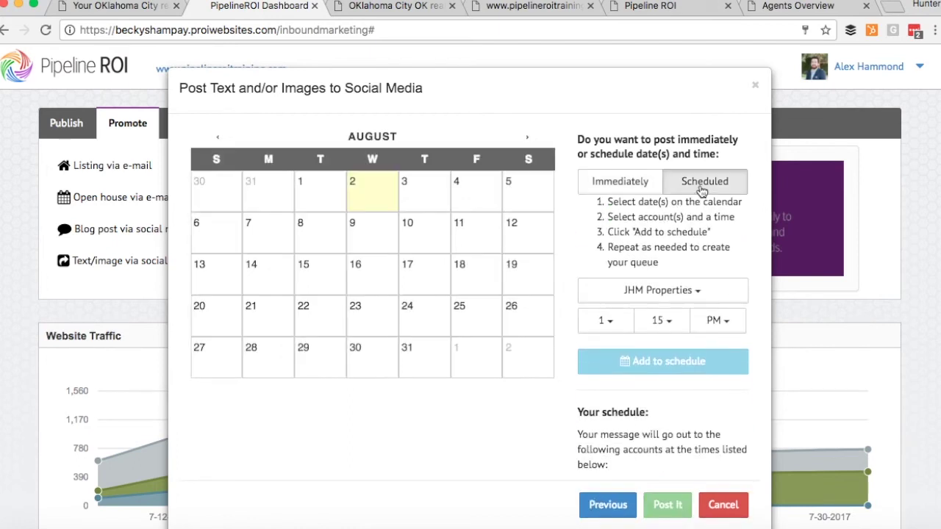
Mark August 3, 9 and 17 as posting dates, and clear August 17 and 9 again
left_click(423, 198)
left_click(376, 240)
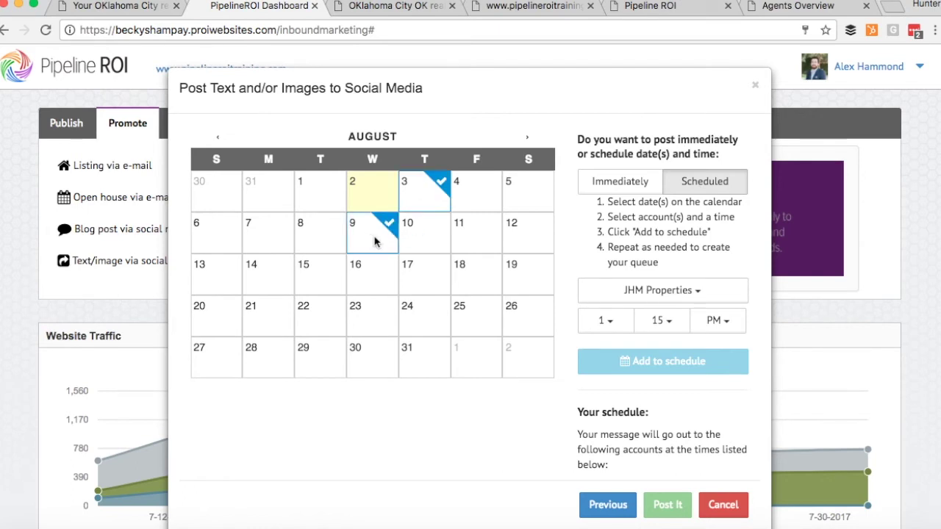
left_click(430, 276)
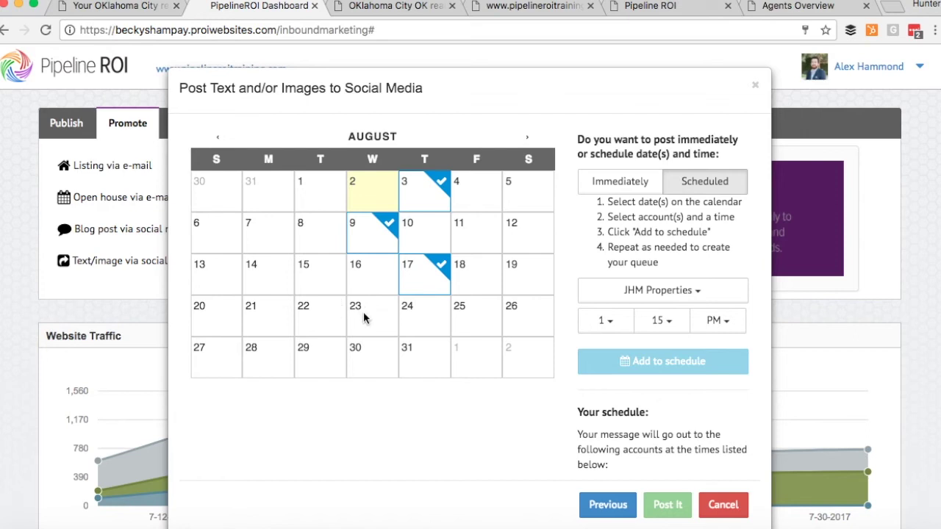
left_click(417, 288)
left_click(378, 240)
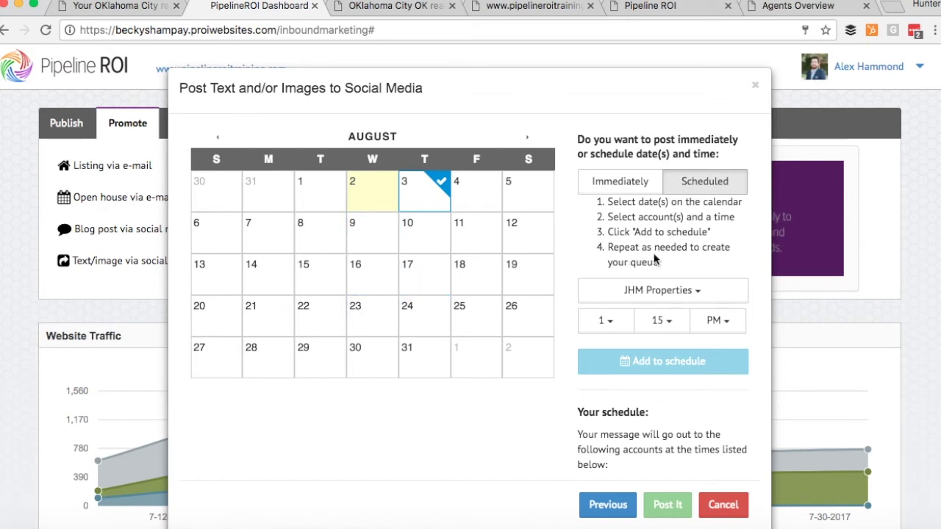
Check the available posting accounts and add August 4 and 5 as posting dates, discarding the post without scheduling it
left_click(671, 292)
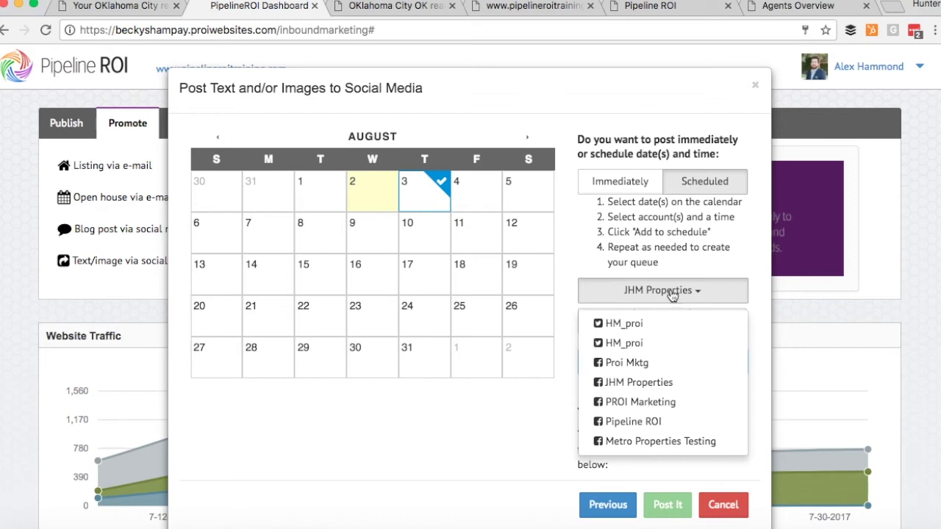
left_click(672, 293)
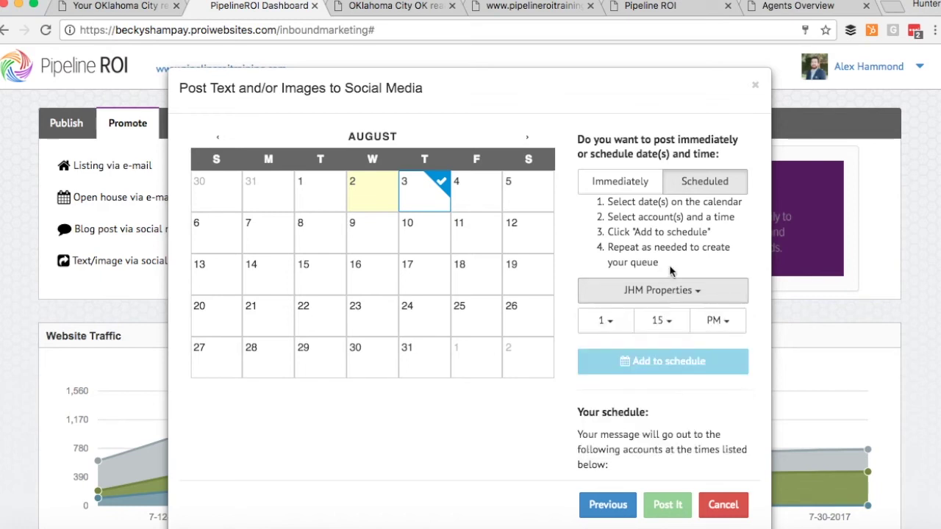
left_click(481, 195)
left_click(523, 202)
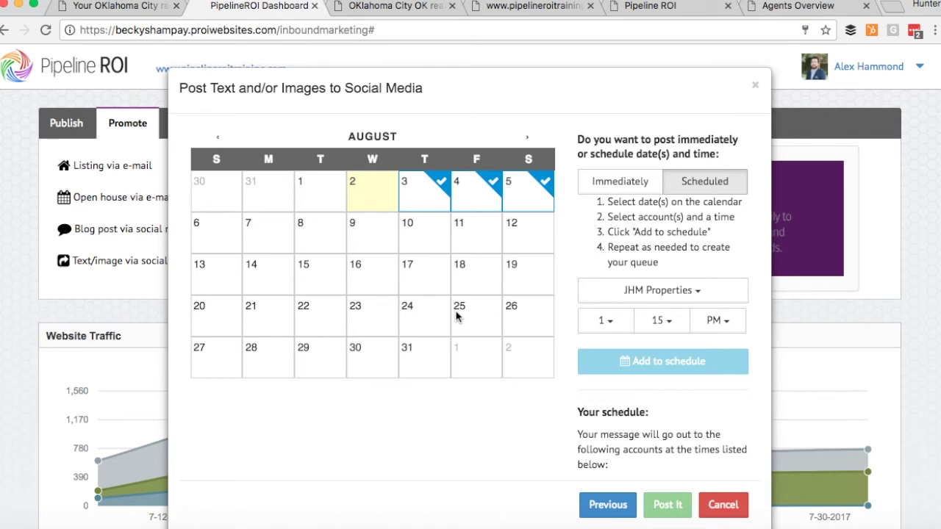
scroll(588, 272, "down", 1)
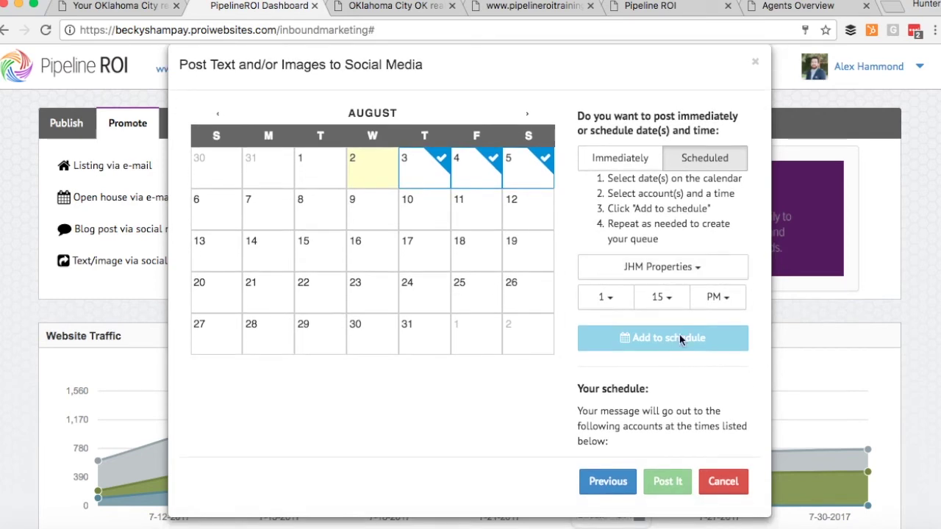
left_click(724, 482)
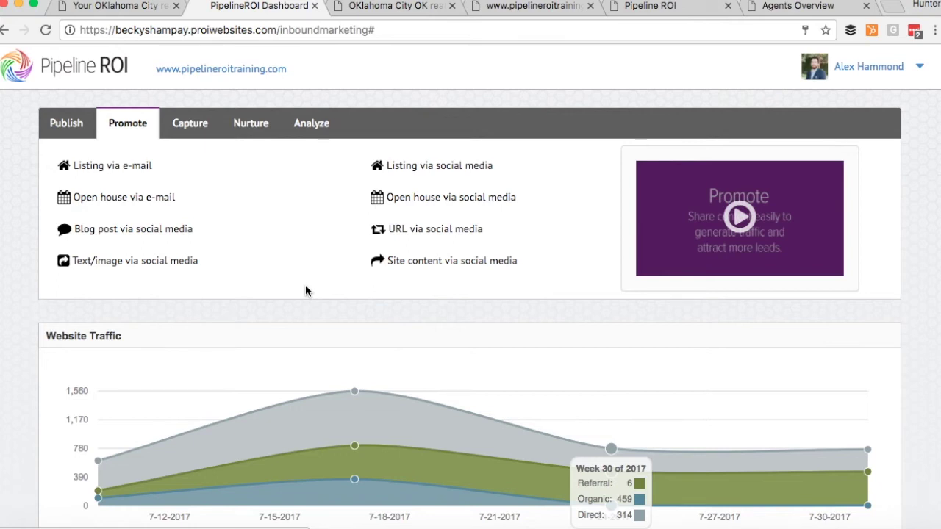
Open the eBook landing page editor from the Capture tools and set the book subject to 7 Reasons Your Home Isn't Selling
left_click(194, 127)
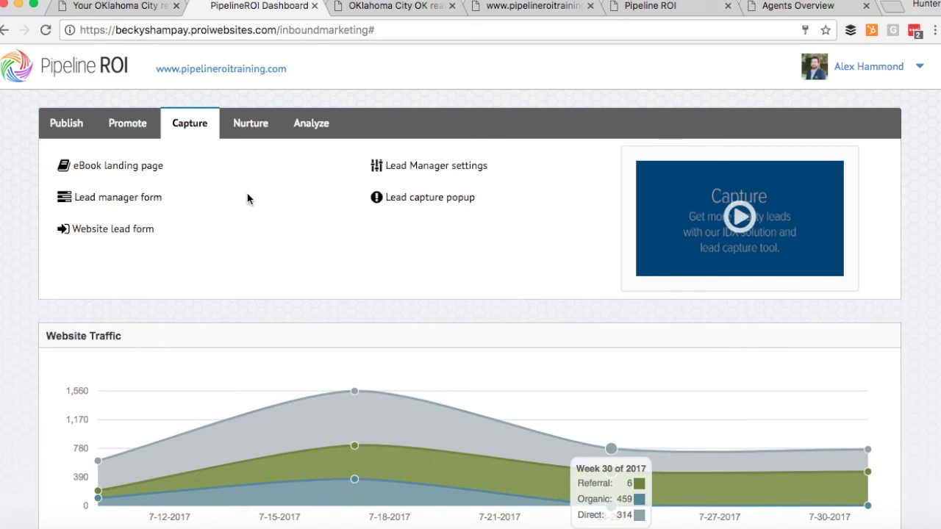
mouse_move(156, 173)
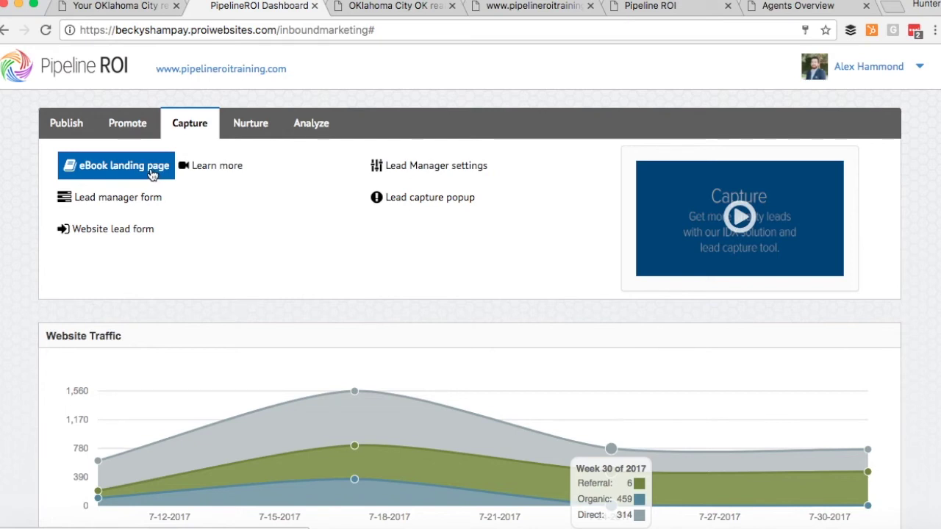
left_click(153, 171)
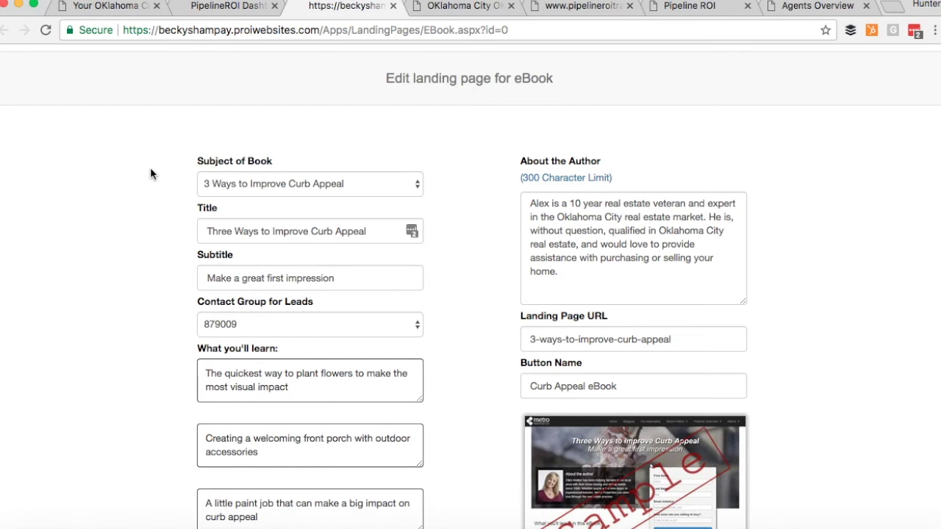
left_click(414, 184)
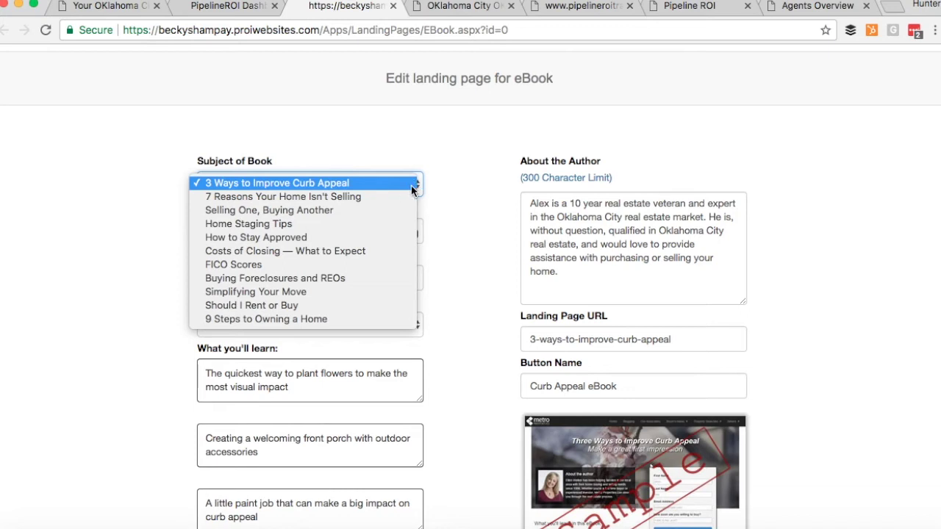
left_click(302, 197)
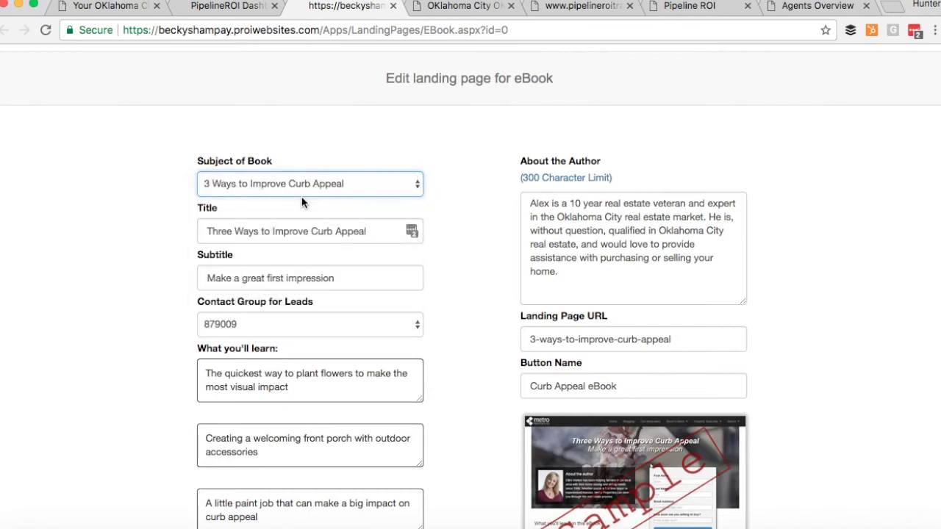
Examine the eBook landing page form's prefilled title, learning points, author text, page URL, sample preview and save options
scroll(495, 219, "down", 3)
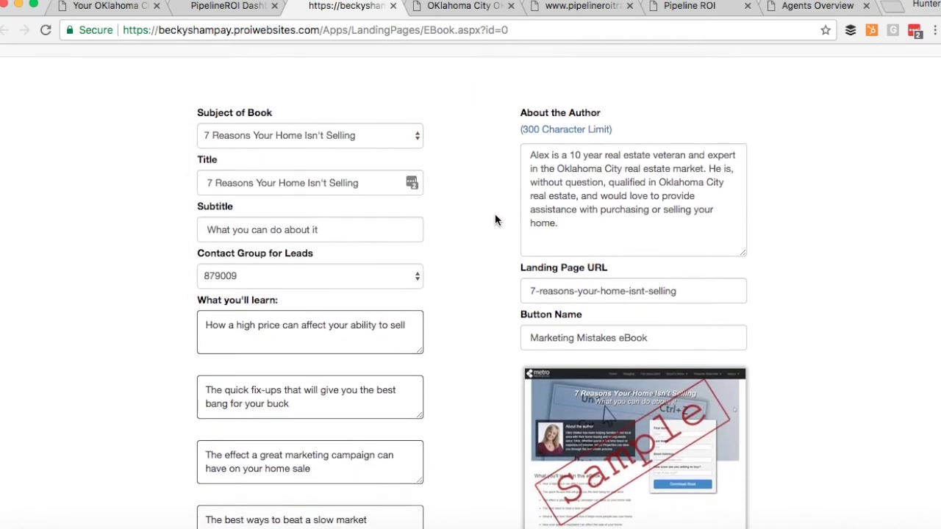
scroll(390, 253, "down", 2)
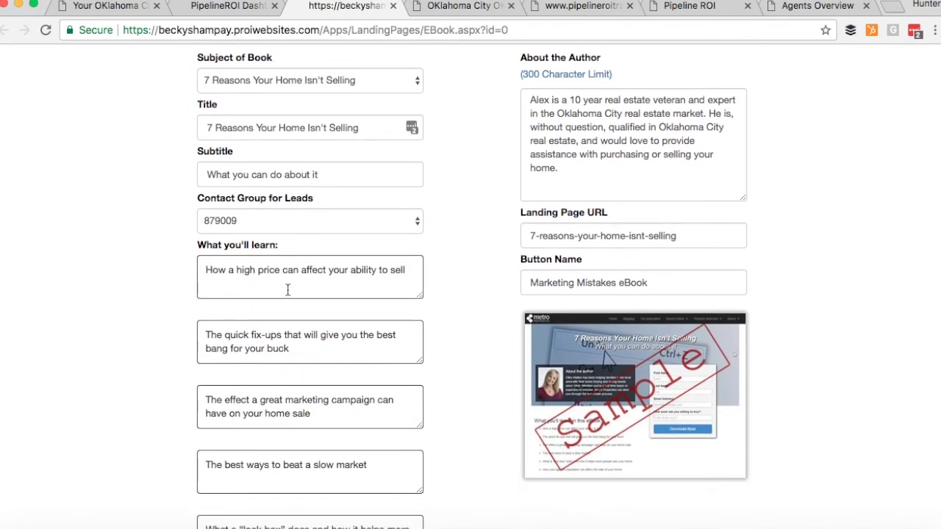
scroll(338, 324, "up", 3)
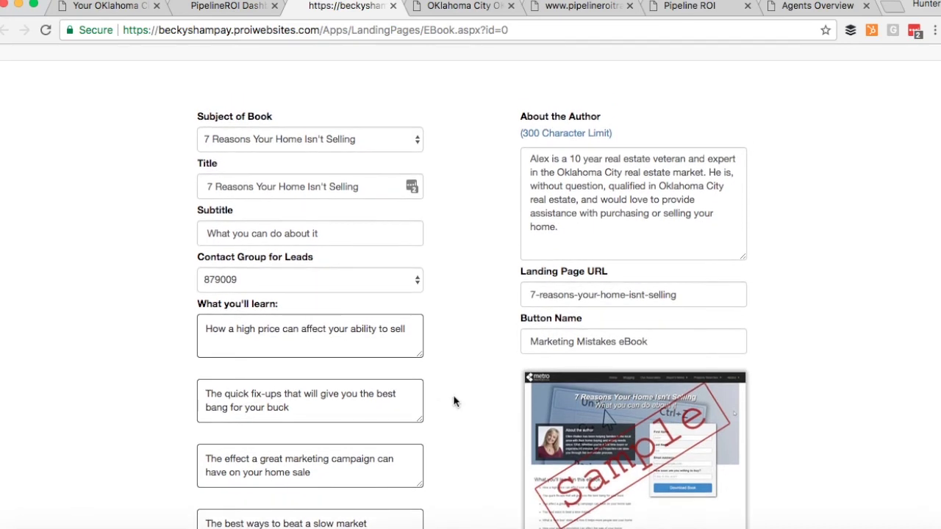
scroll(453, 401, "down", 2)
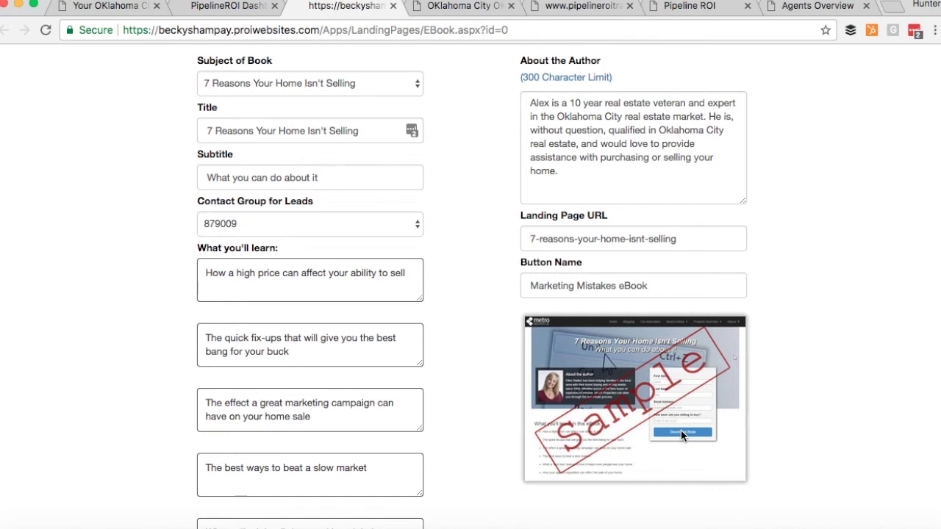
scroll(507, 397, "up", 3)
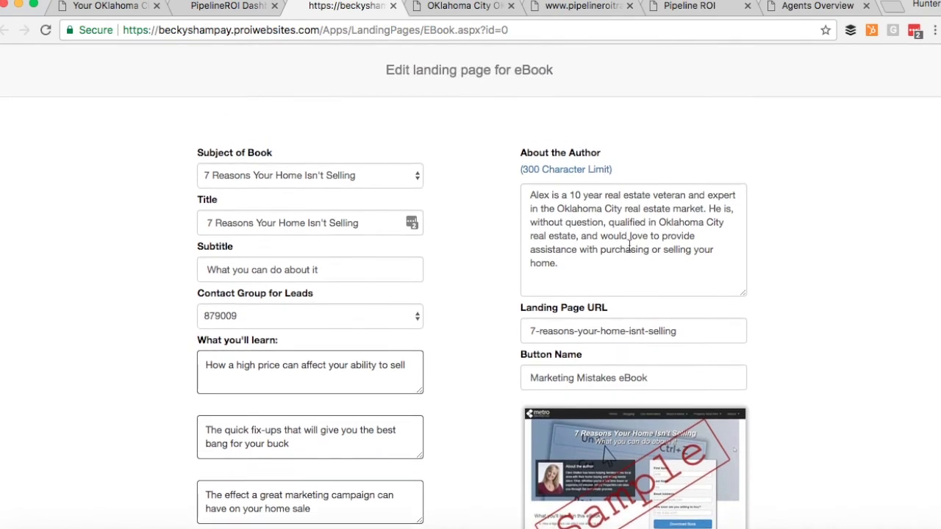
scroll(515, 313, "down", 1)
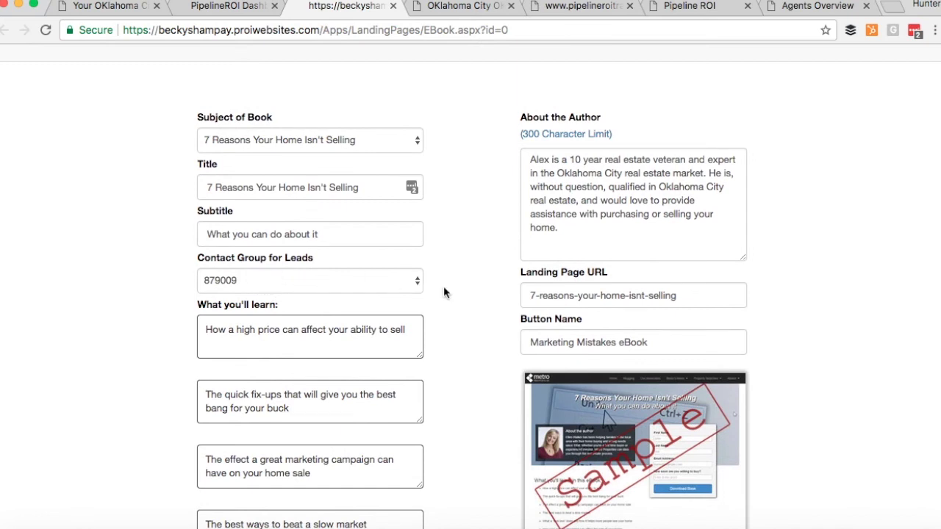
scroll(464, 291, "down", 2)
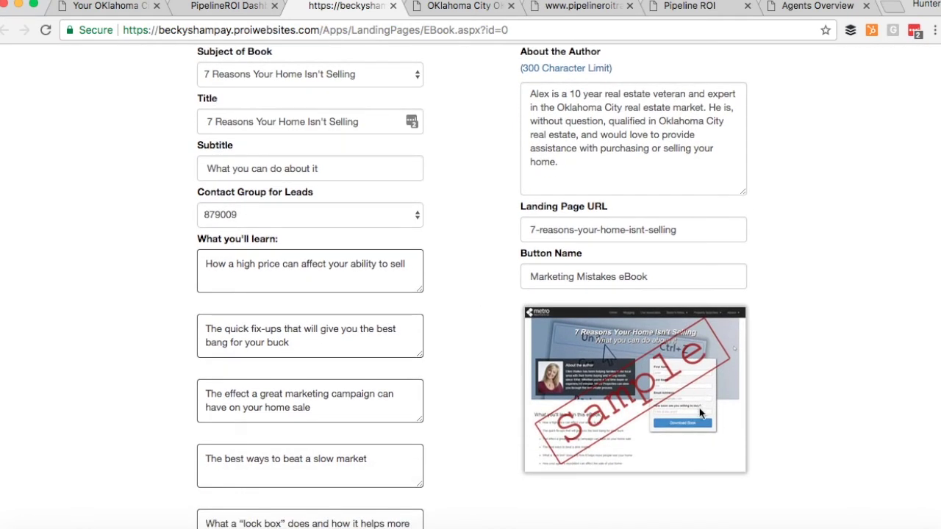
scroll(465, 360, "down", 5)
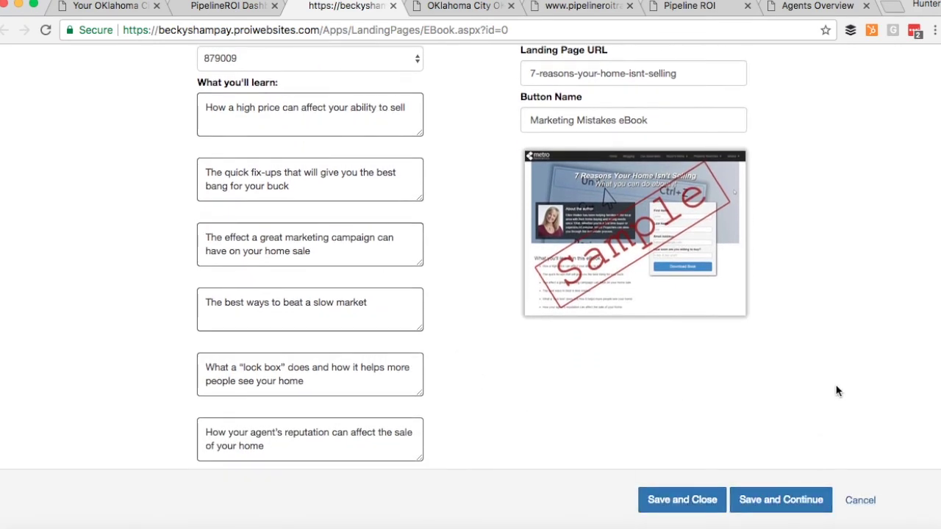
scroll(836, 391, "up", 8)
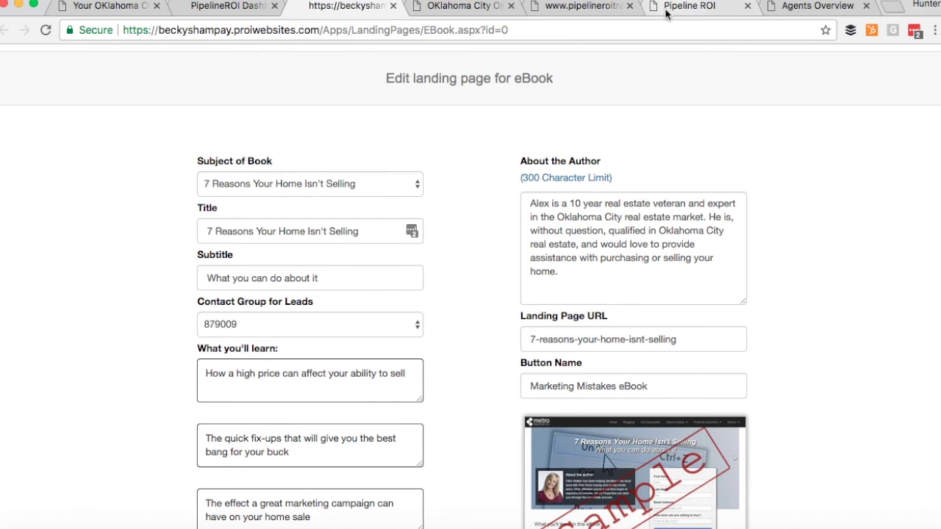
Show the published Home Staging Tips landing page and examine its author section, learning points and lead form
left_click(471, 10)
left_click(578, 9)
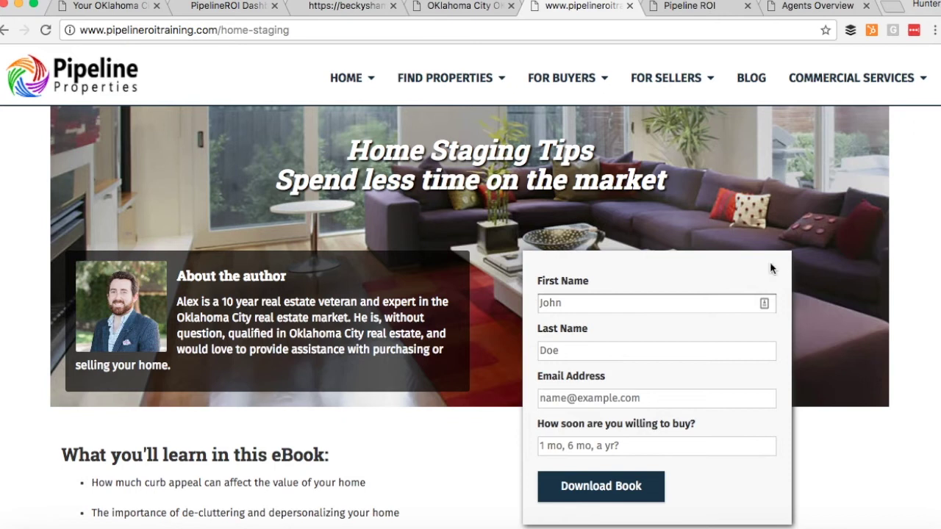
scroll(361, 330, "down", 3)
scroll(158, 353, "down", 2)
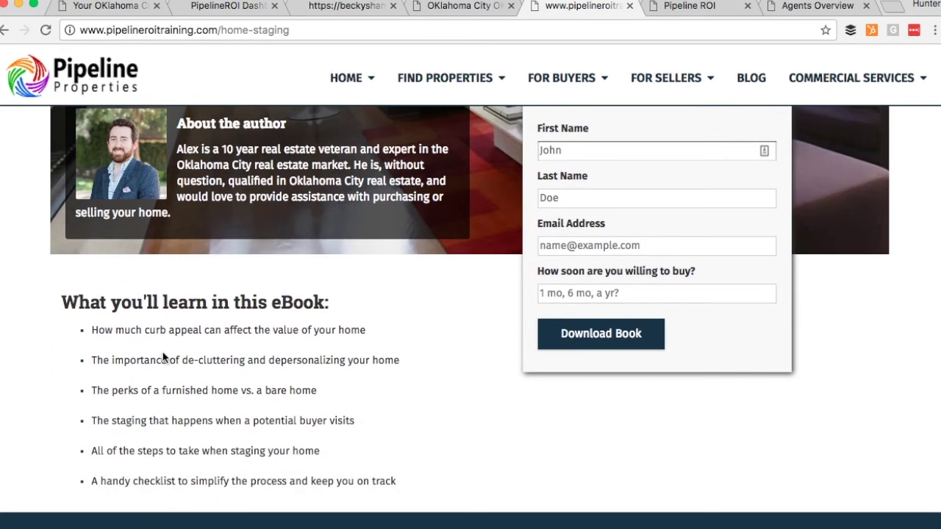
scroll(427, 427, "up", 4)
scroll(426, 427, "up", 1)
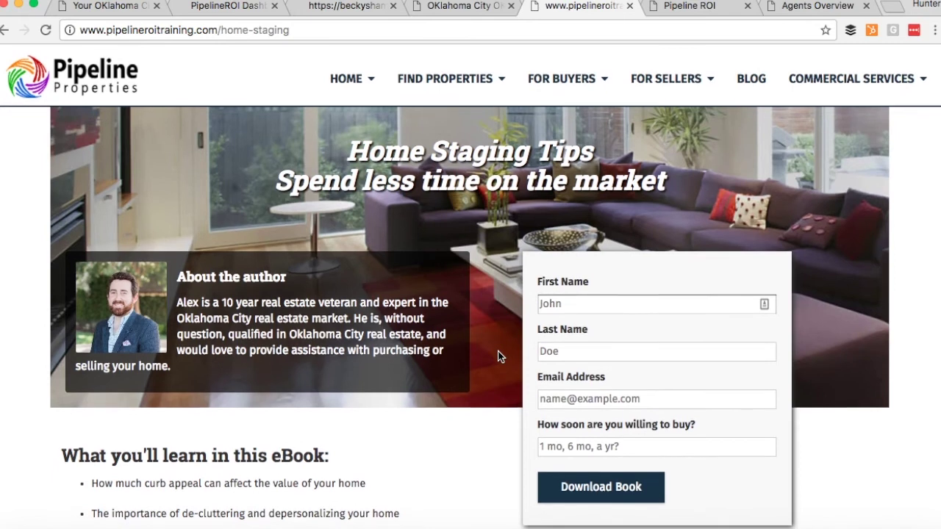
Close the eBook landing page editor without saving and return to the PipelineROI dashboard
left_click(464, 6)
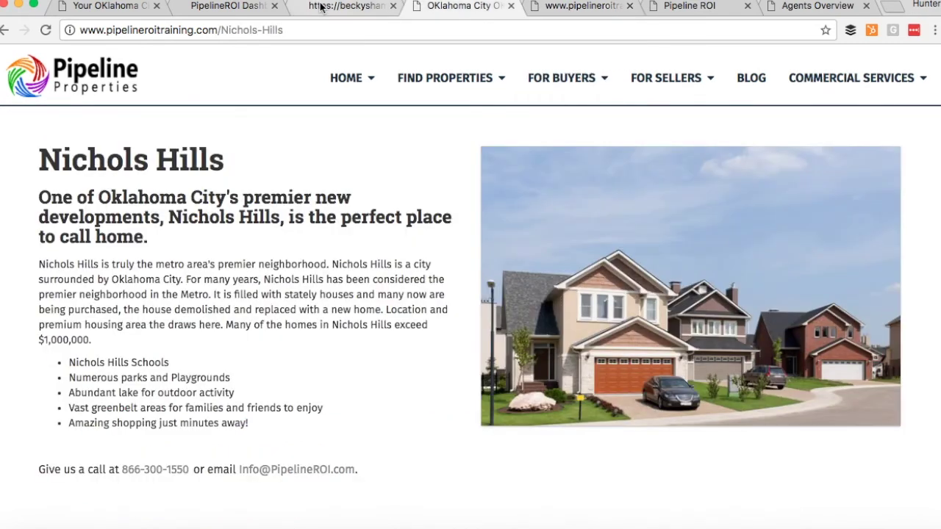
left_click(321, 6)
left_click(248, 6)
left_click(314, 7)
left_click(393, 6)
left_click(232, 7)
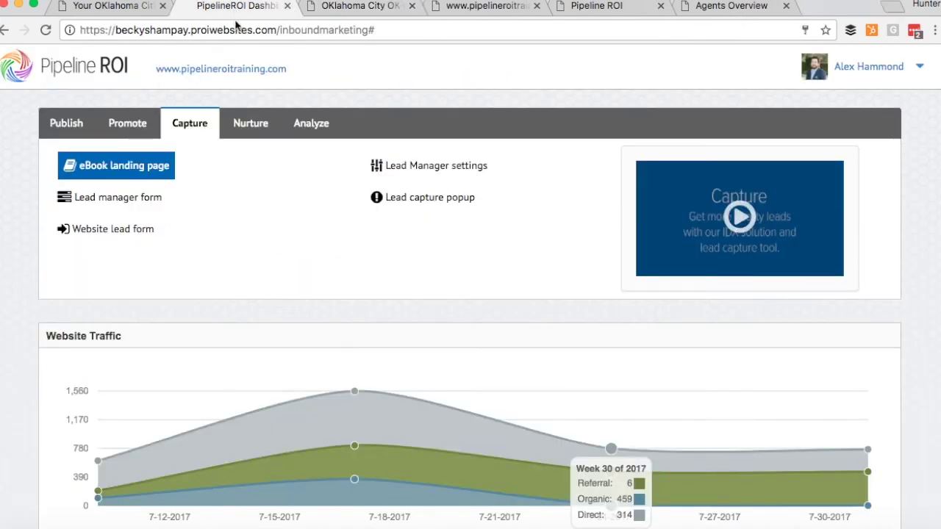
Show the dashboard's Nurture and Analyze tool sets and examine the Website Traffic chart by referral, organic and direct visits
left_click(256, 132)
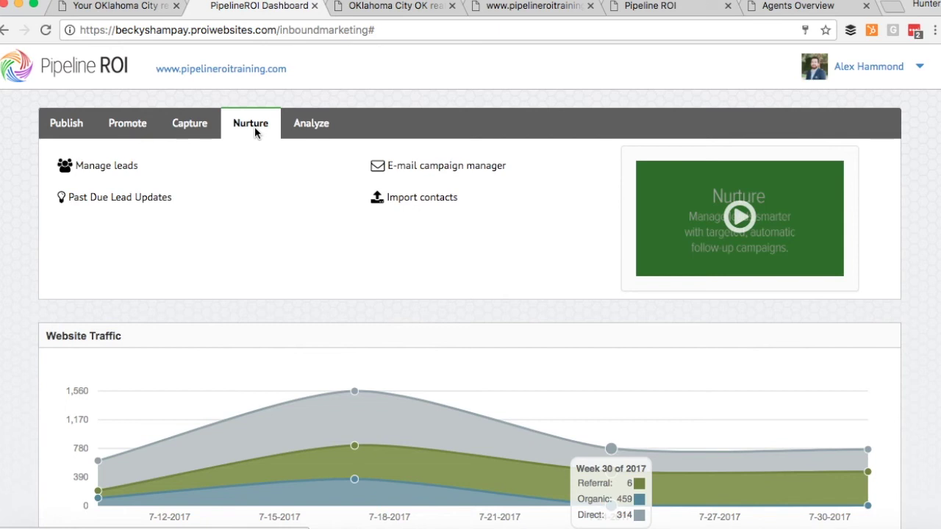
left_click(309, 135)
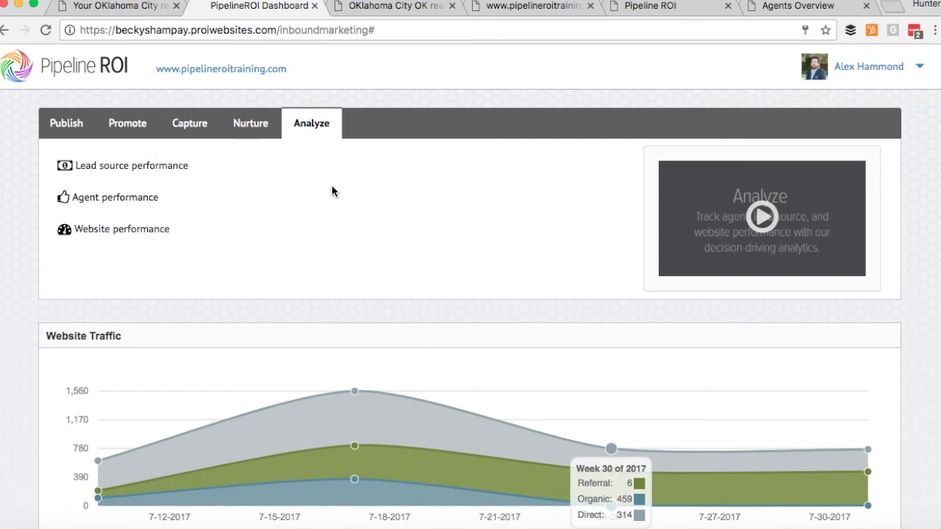
scroll(331, 191, "down", 1)
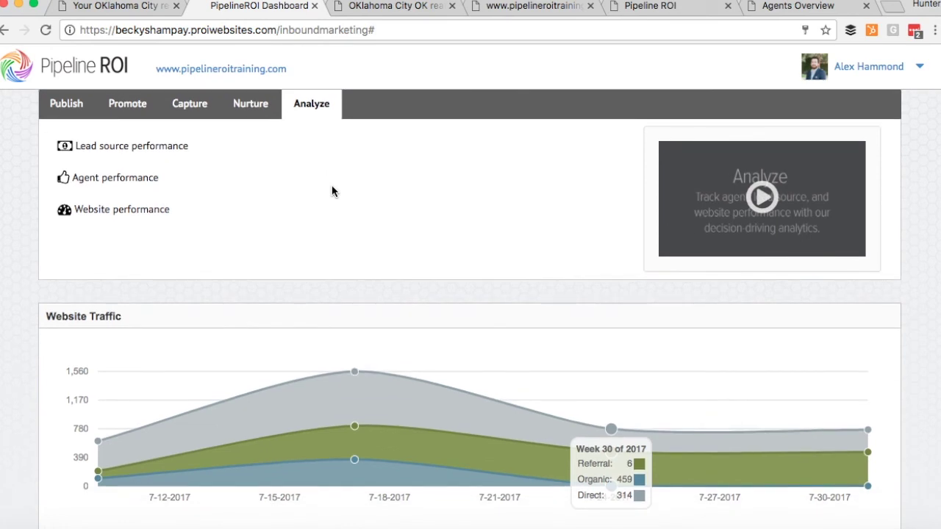
scroll(331, 191, "down", 5)
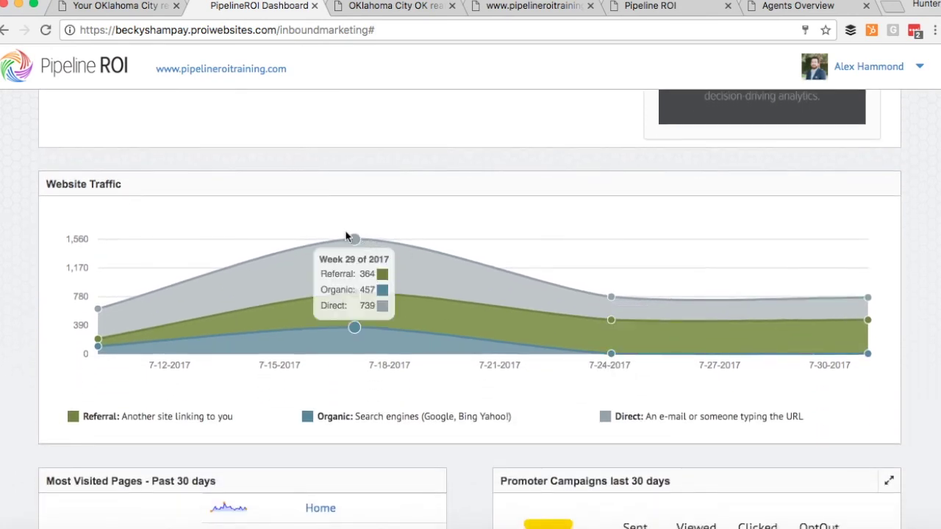
Examine the dashboard's most visited pages, promoter campaign results for the last 30 days and the Inbound Links chart
scroll(435, 312, "down", 5)
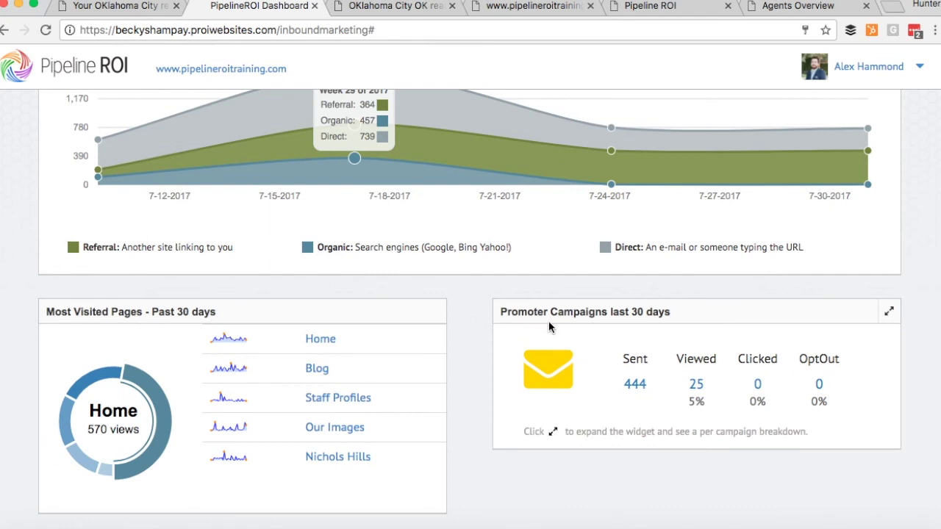
scroll(471, 356, "down", 3)
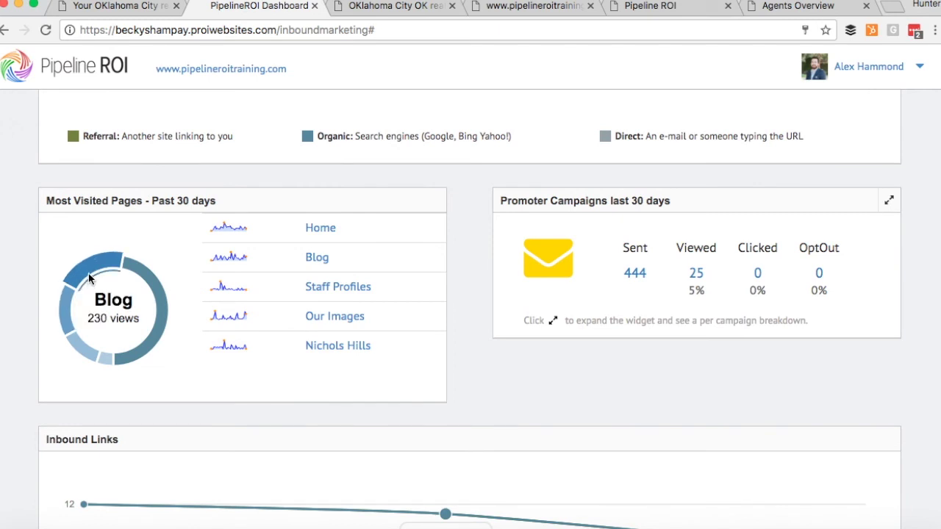
scroll(281, 321, "down", 5)
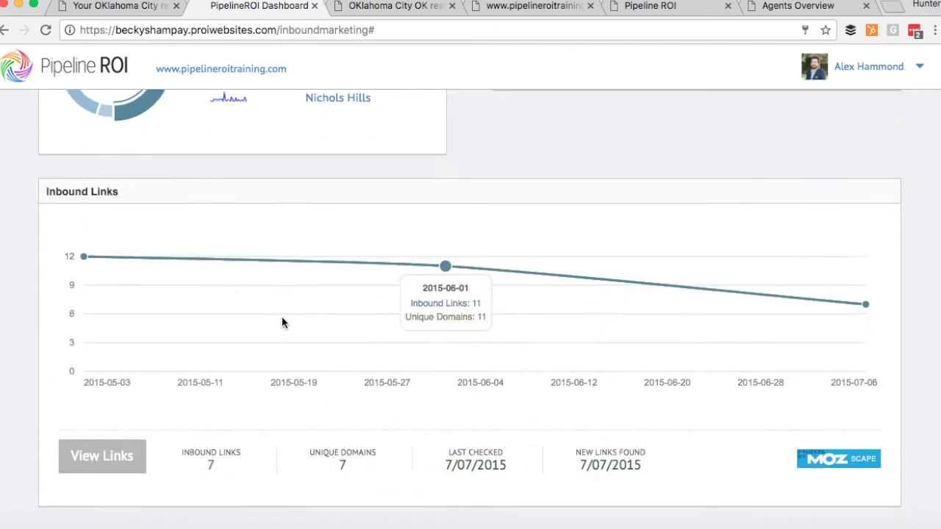
scroll(282, 321, "down", 2)
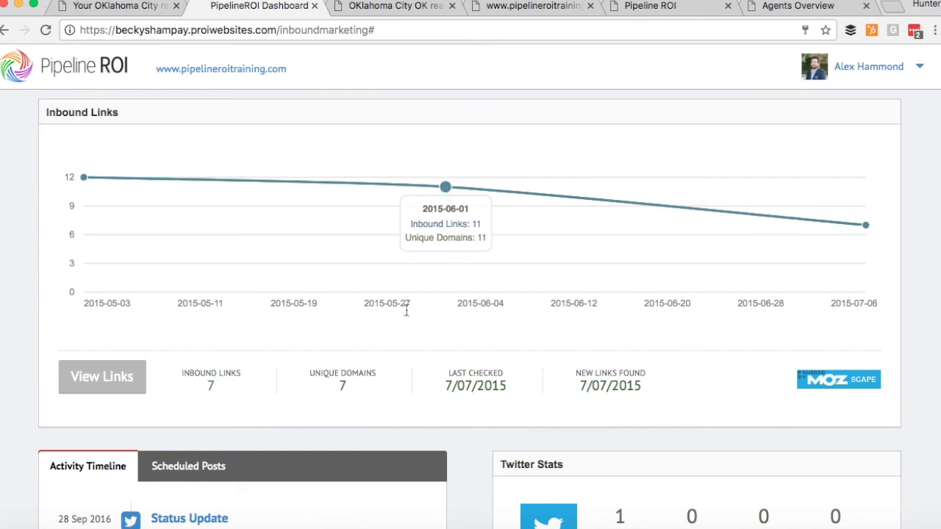
scroll(406, 327, "down", 1)
scroll(407, 327, "up", 1)
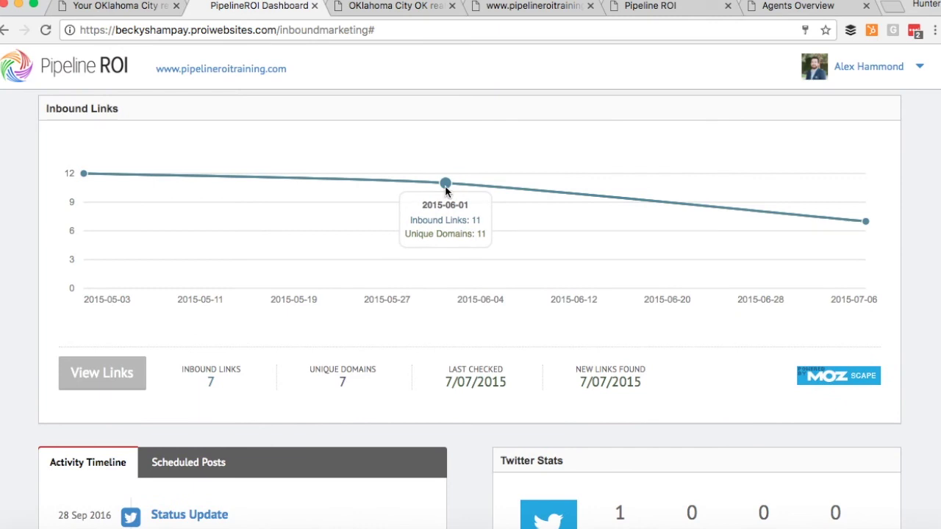
Review the dashboard's Twitter and Facebook stats, activity timeline and scheduled posts, and return to the Analyze tools
scroll(430, 355, "down", 5)
scroll(504, 360, "up", 1)
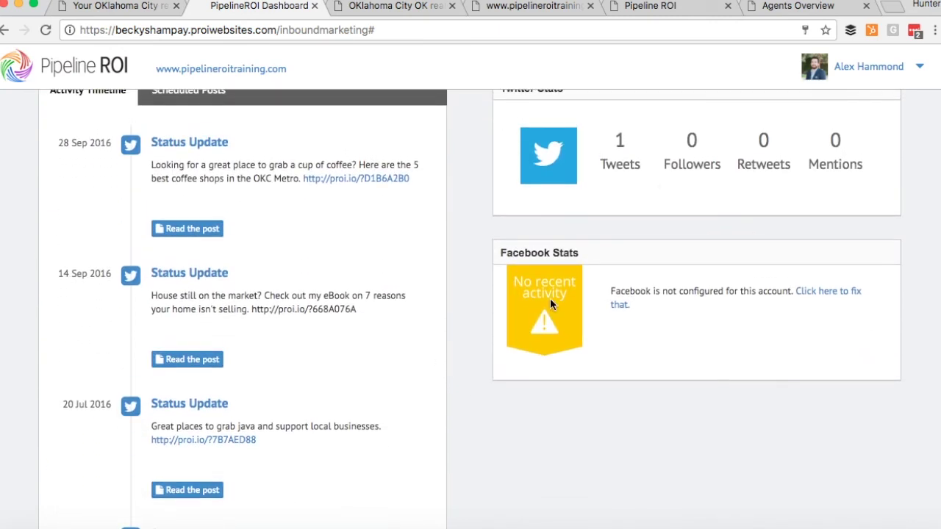
scroll(304, 440, "up", 2)
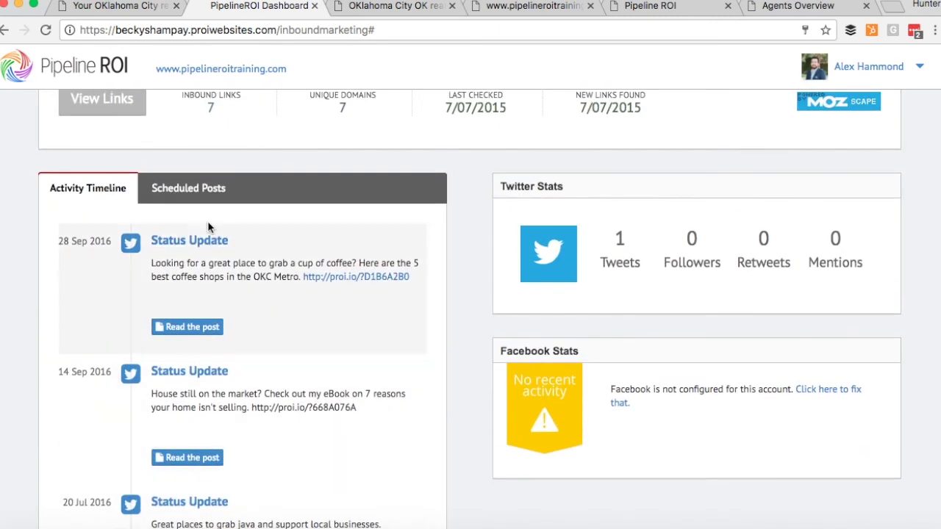
left_click(204, 197)
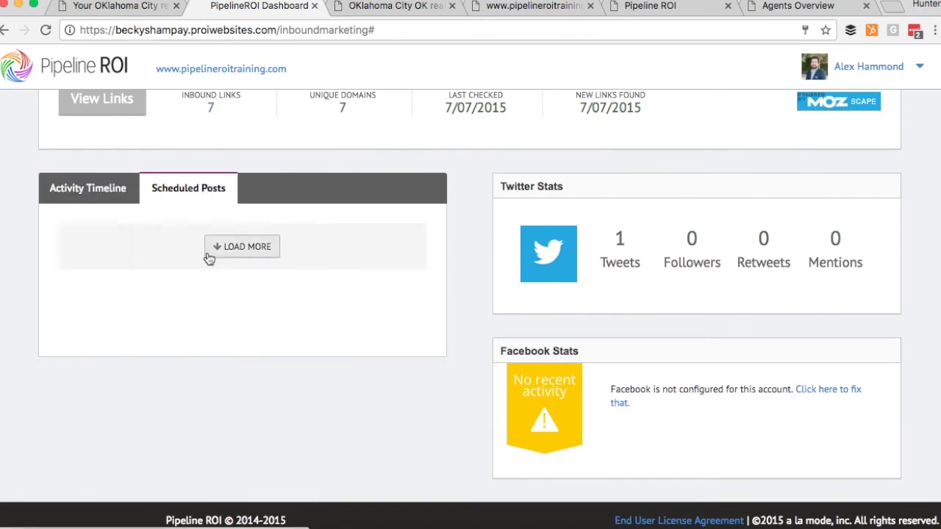
left_click(101, 199)
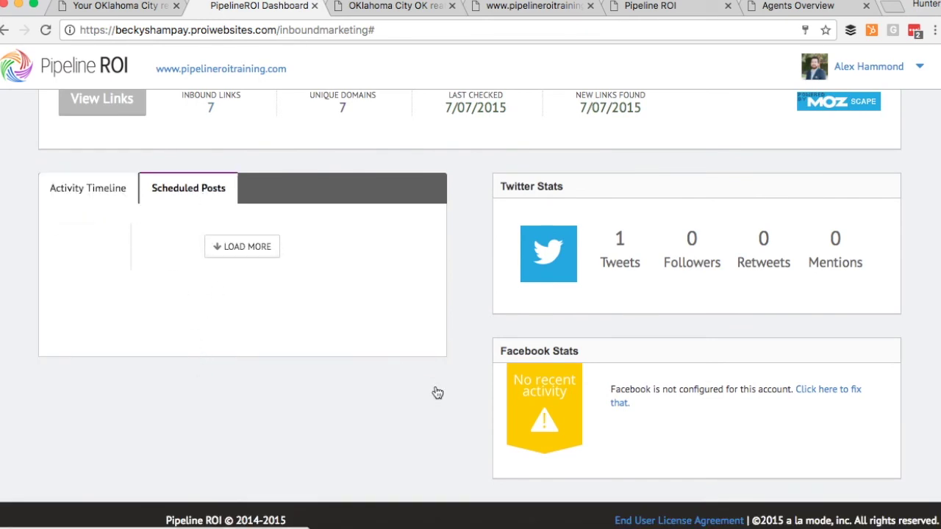
scroll(436, 404, "up", 3)
scroll(435, 404, "up", 10)
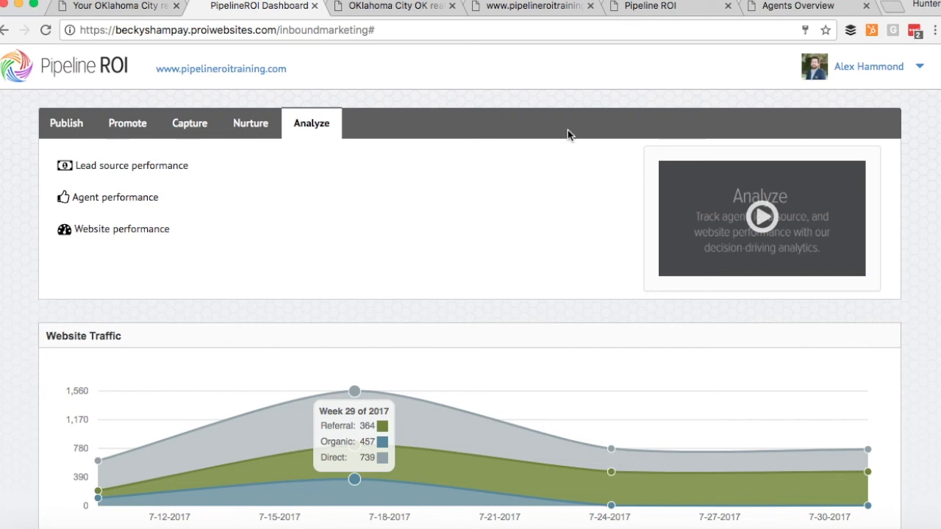
Show the lead manager's Pipeline and Monthly Metrics page and examine the agent performance table in the Agents Overview
left_click(668, 13)
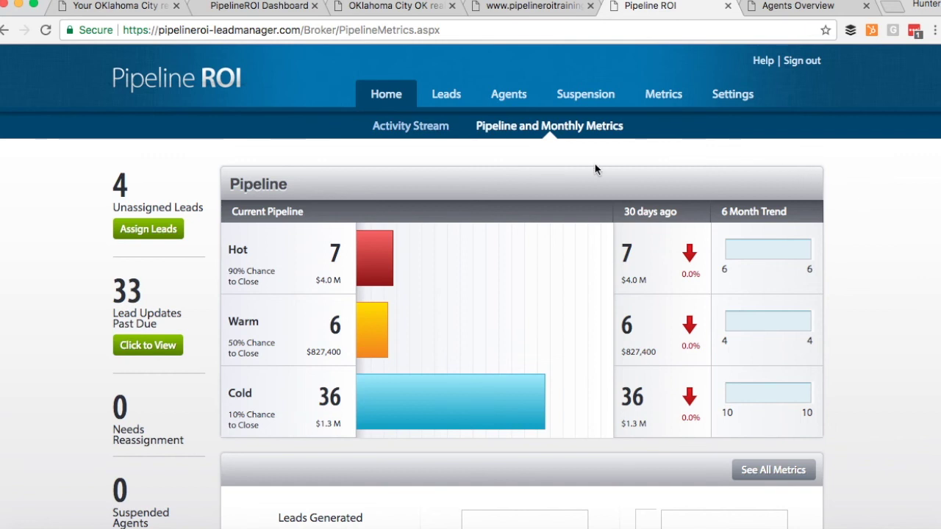
left_click(803, 9)
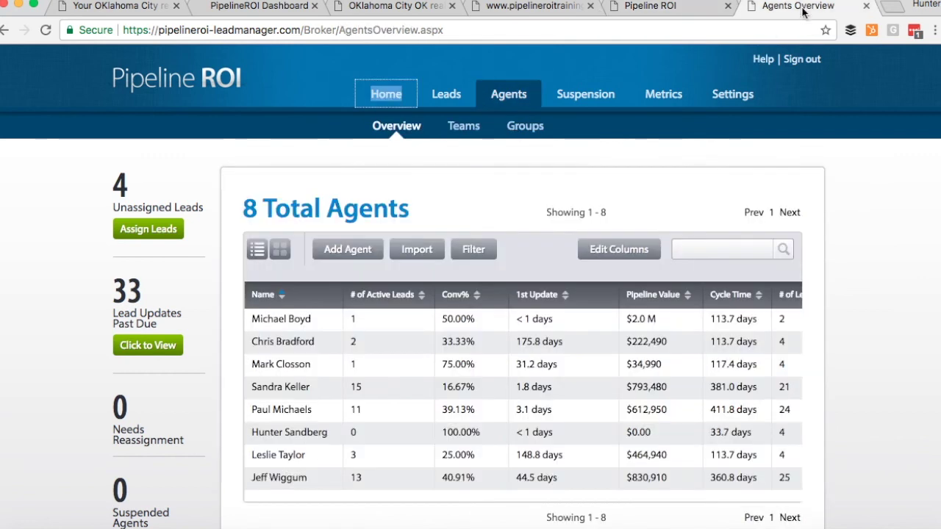
scroll(559, 363, "down", 2)
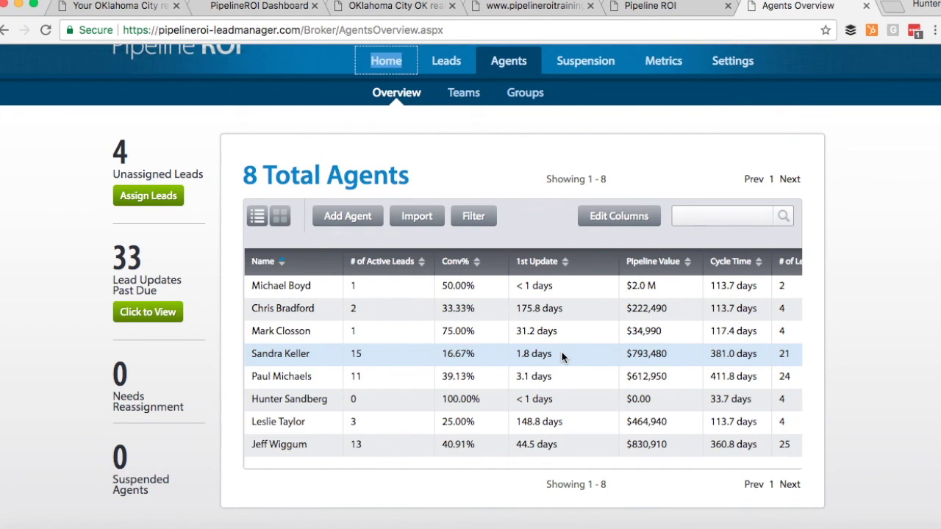
scroll(562, 351, "down", 2)
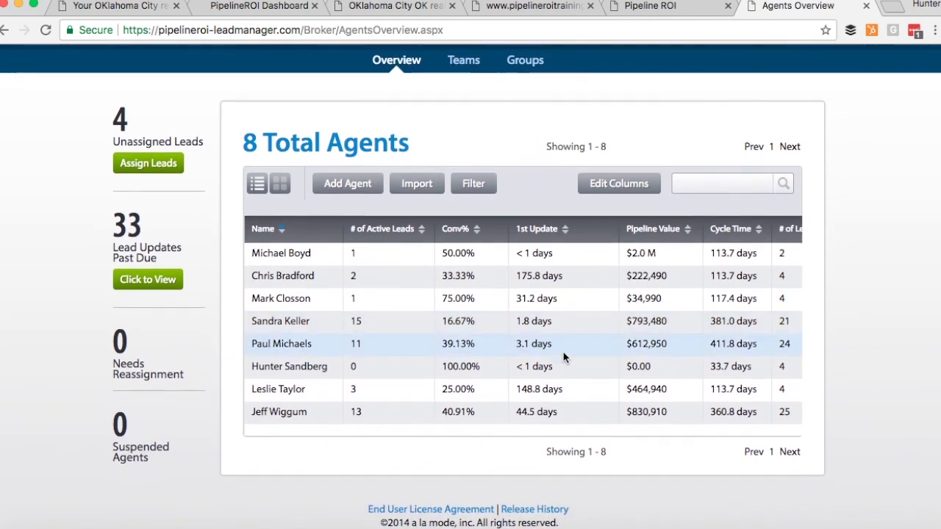
scroll(563, 352, "up", 4)
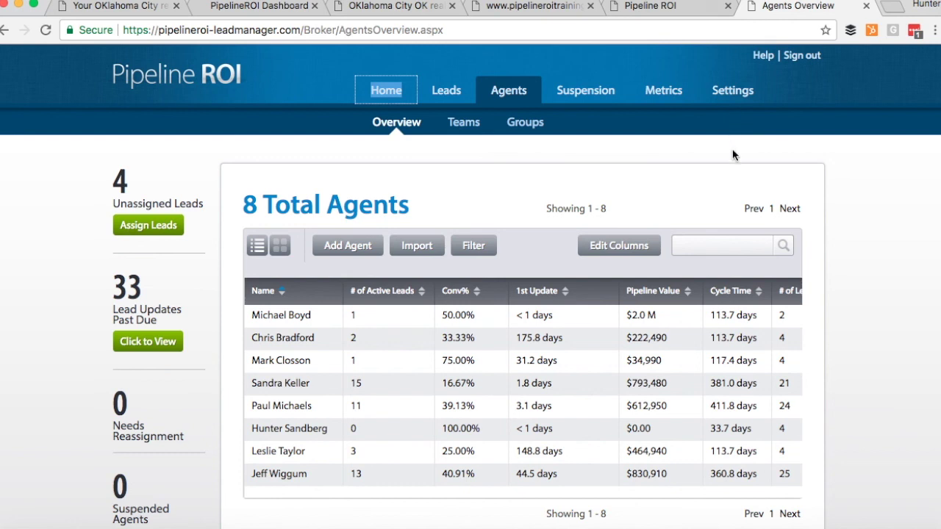
Revisit the open Home Staging Tips landing page and marketing dashboard, and return to the Pipeline Properties home page
left_click(680, 7)
left_click(520, 7)
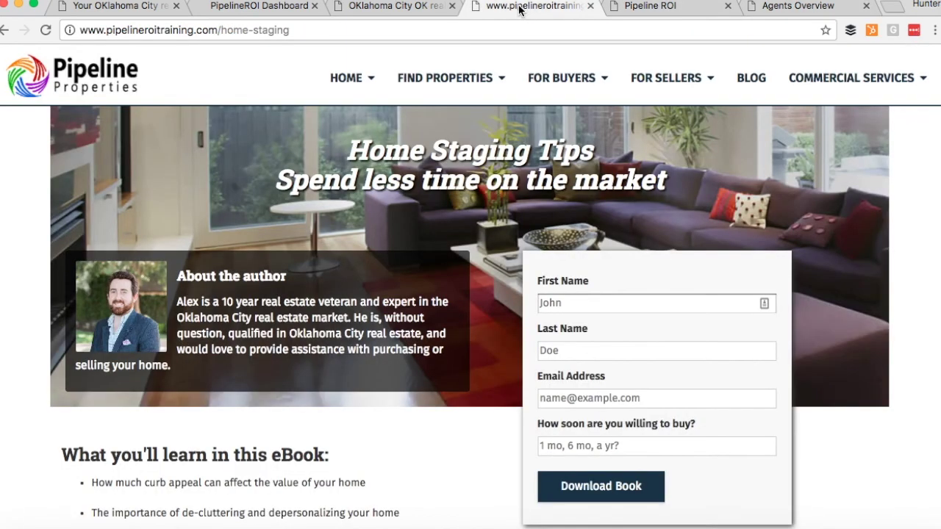
left_click(350, 7)
left_click(271, 8)
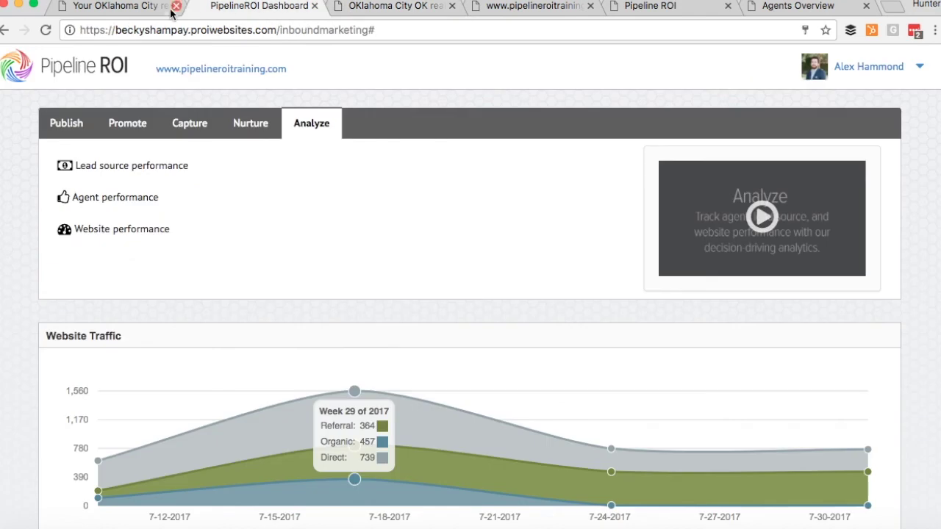
left_click(138, 9)
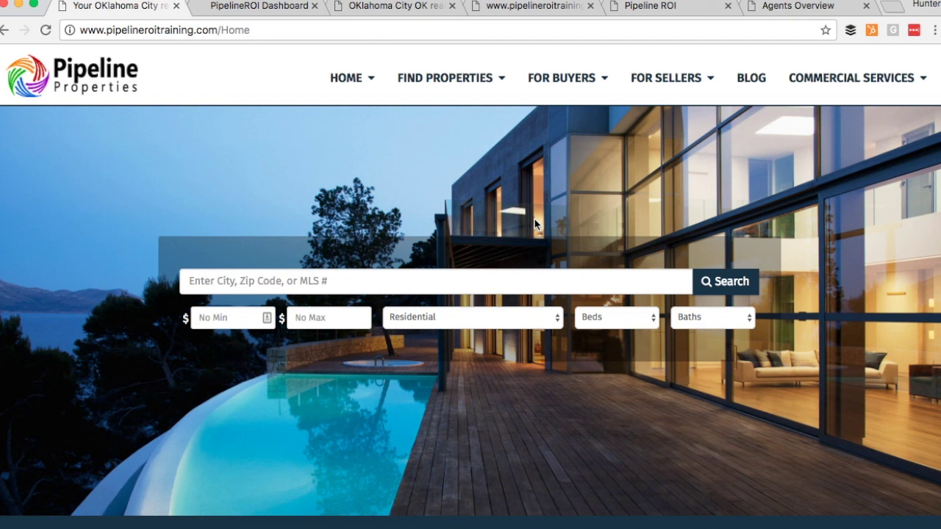
Examine the Pipeline Properties home page from the agent profile and topic links to the footer, and return to its property search
scroll(696, 316, "down", 5)
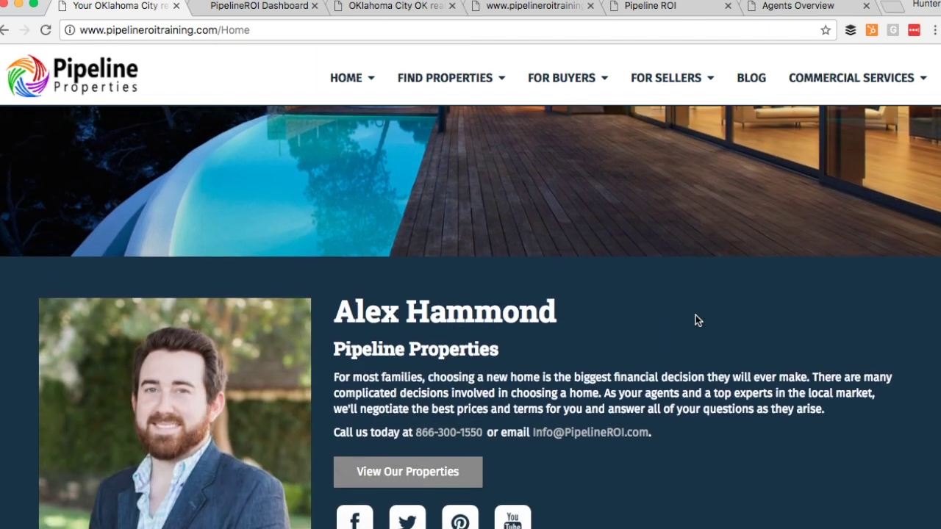
scroll(695, 314, "down", 10)
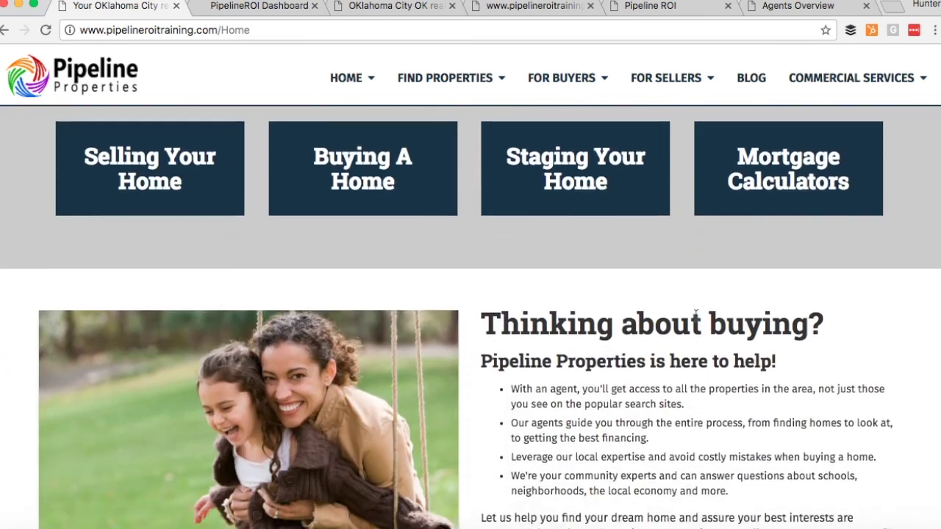
scroll(696, 315, "down", 10)
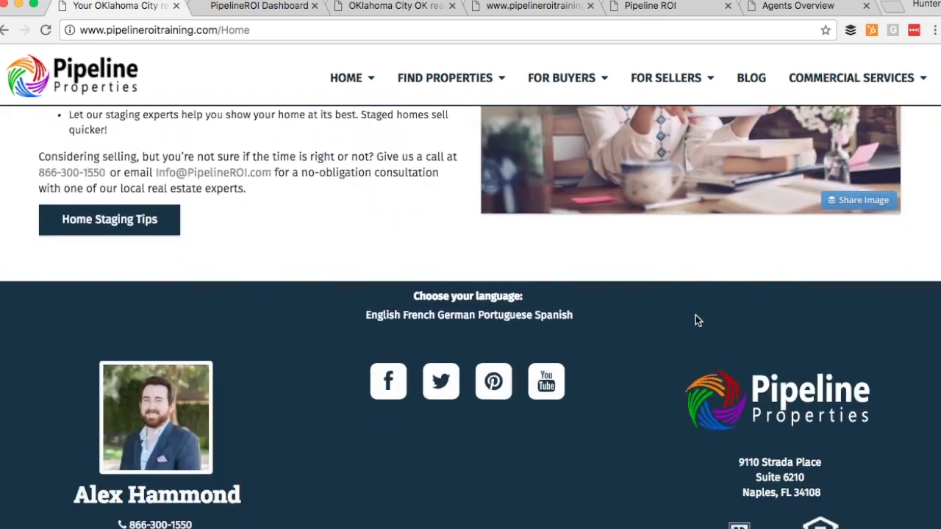
scroll(696, 316, "up", 20)
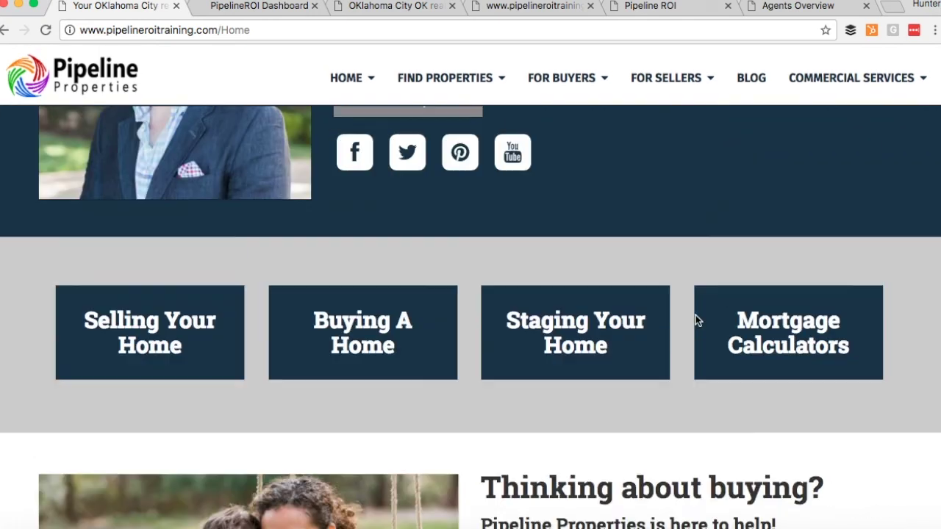
scroll(694, 319, "up", 2)
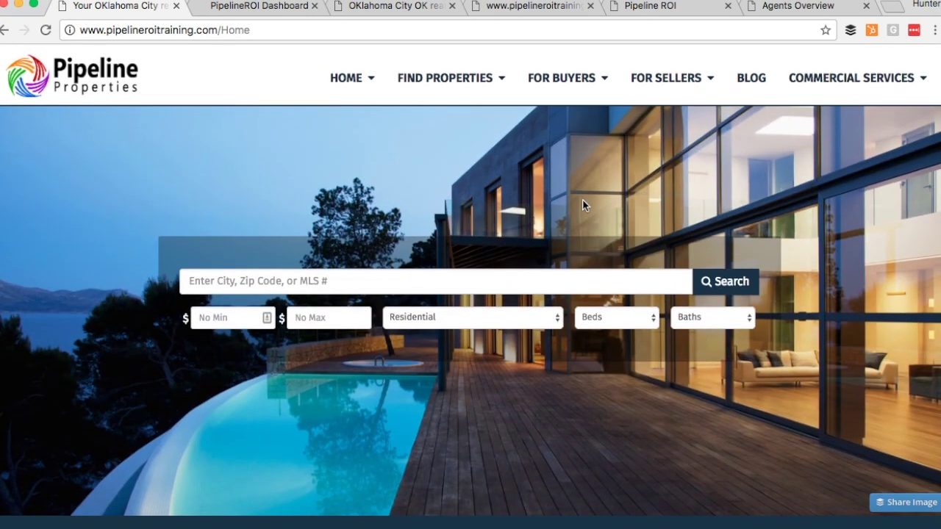